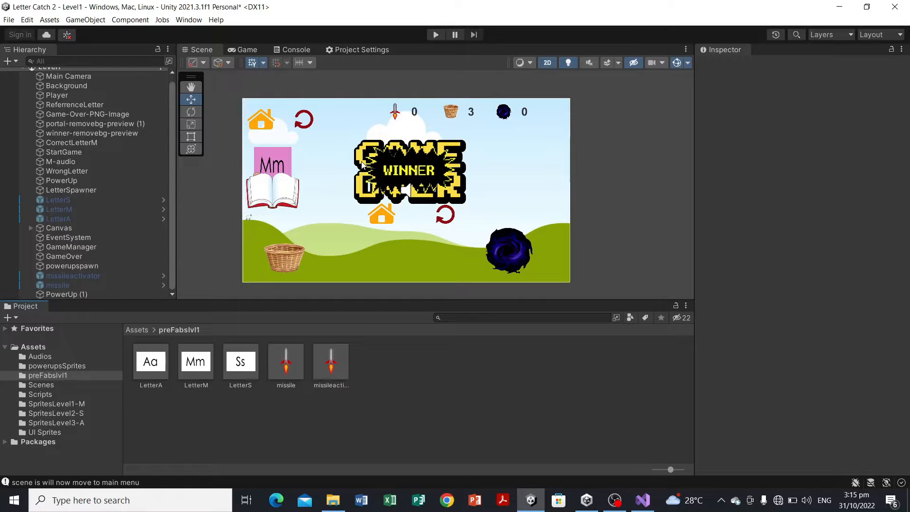
Step: Run Level1 in play mode and steer the basket to catch the first falling Mm cards and a missile
click(435, 35)
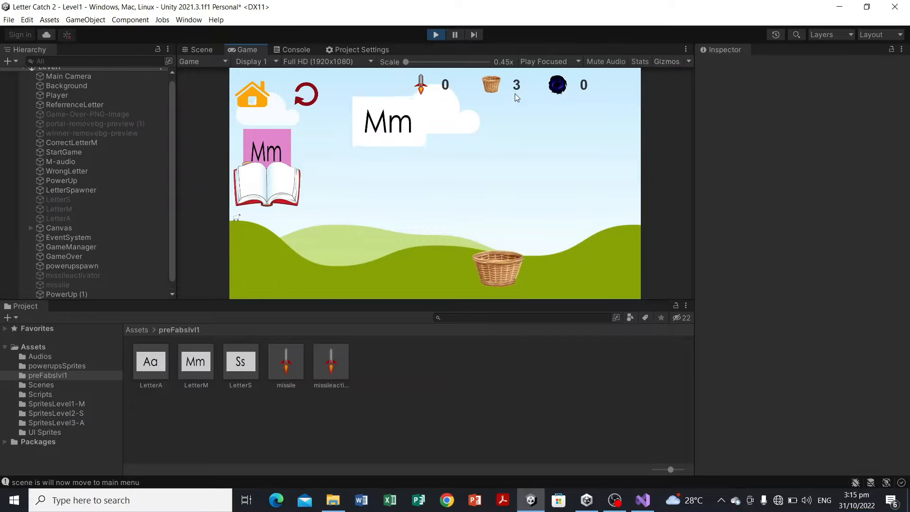
key(Left)
key(Right)
key(Left)
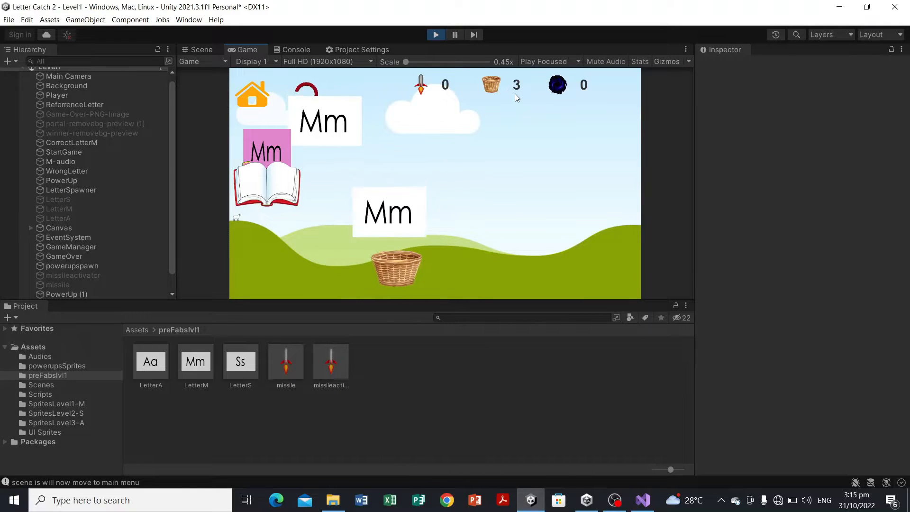
key(Left)
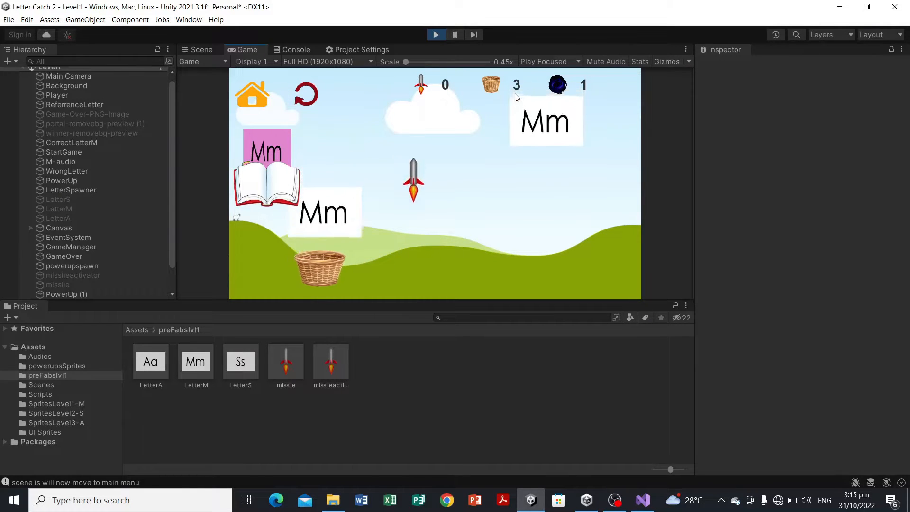
key(Right)
key(Left)
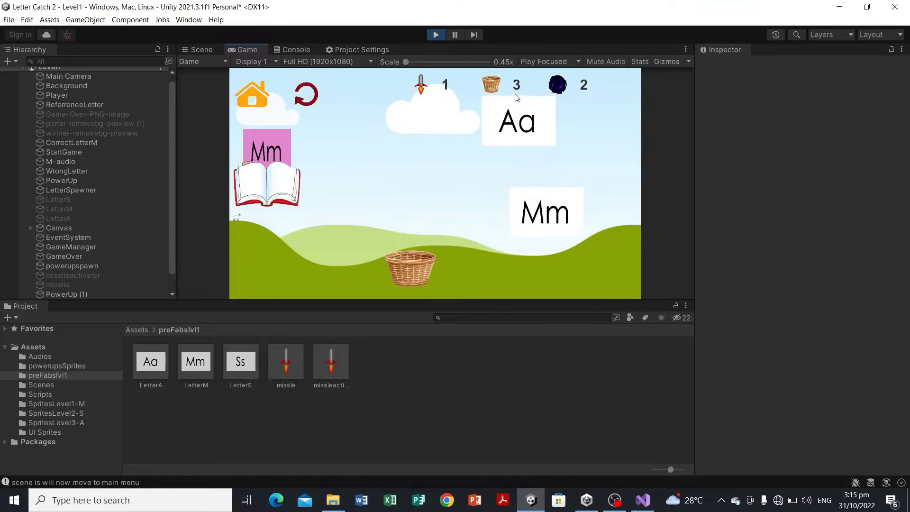
Step: Collect the second missile with the basket while dodging the falling Aa and Ss cards
key(Left)
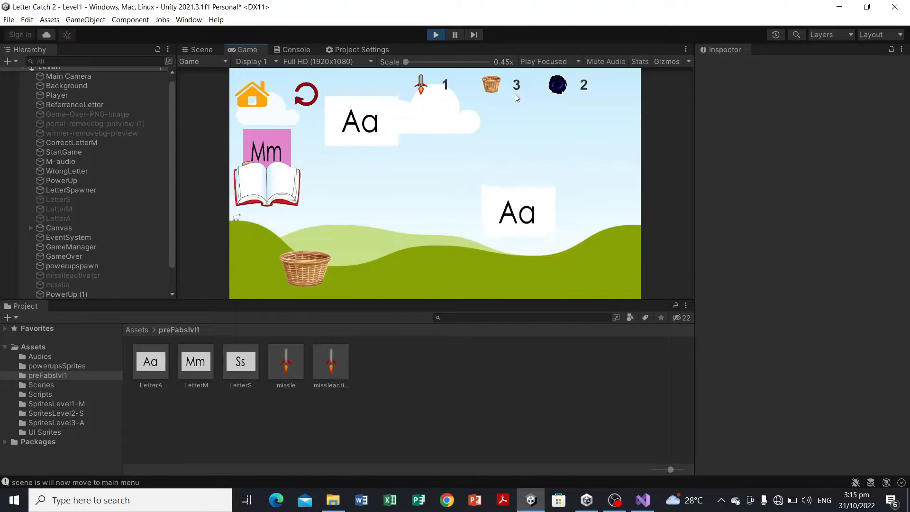
key(Right)
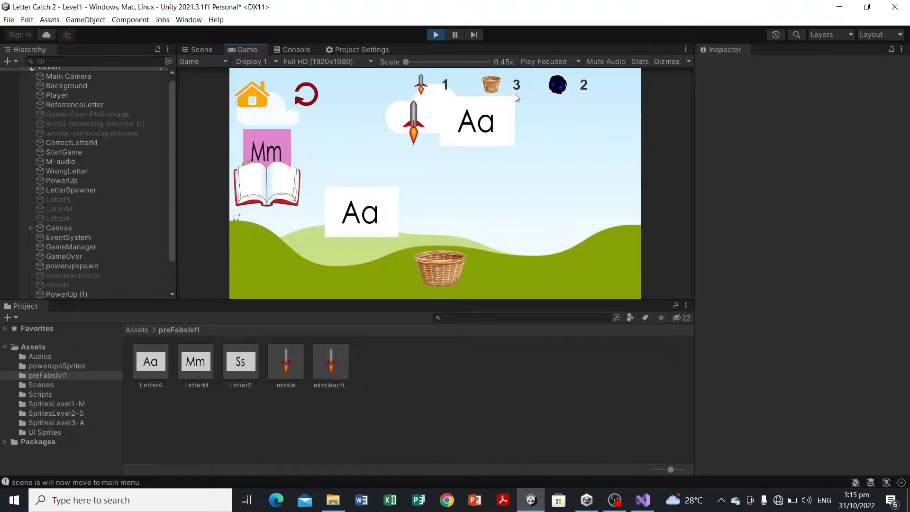
key(Right)
key(Left)
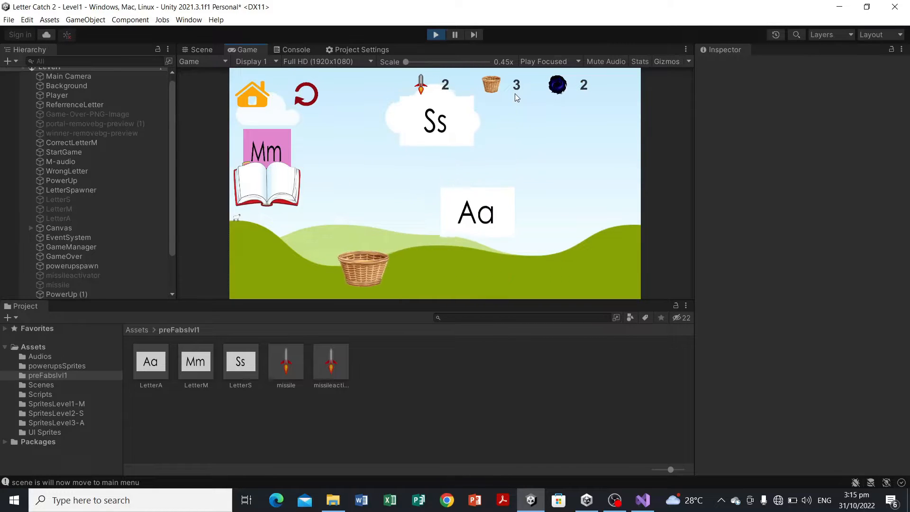
key(Left)
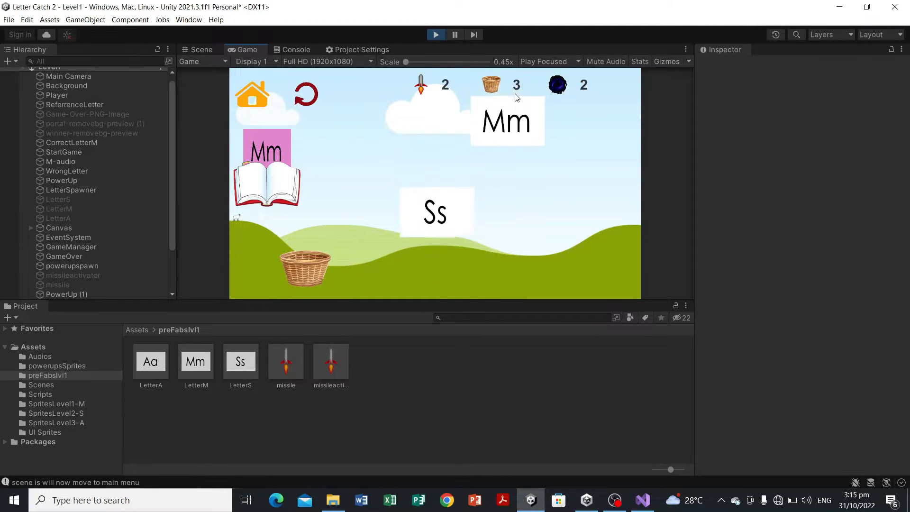
key(Right)
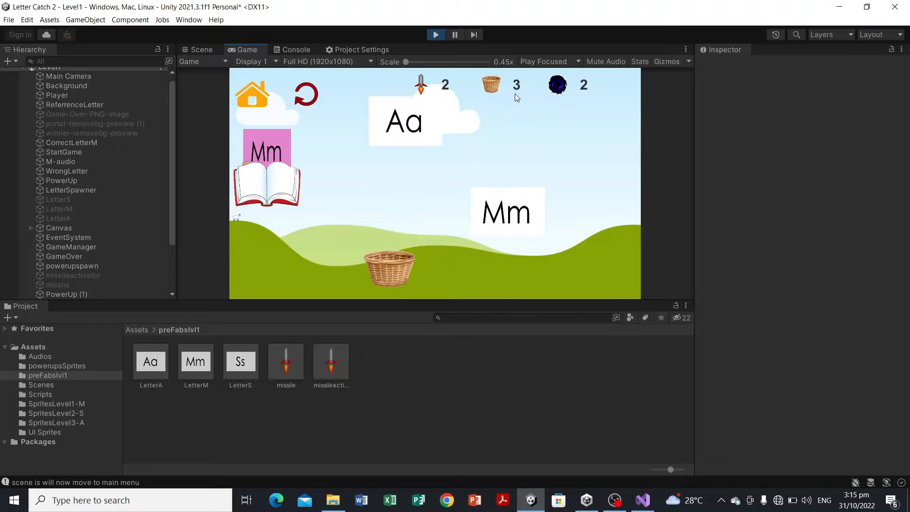
Step: Keep the basket clear of the Aa and Ss cards, and catch the third missile and another Mm card
key(Left)
key(Right)
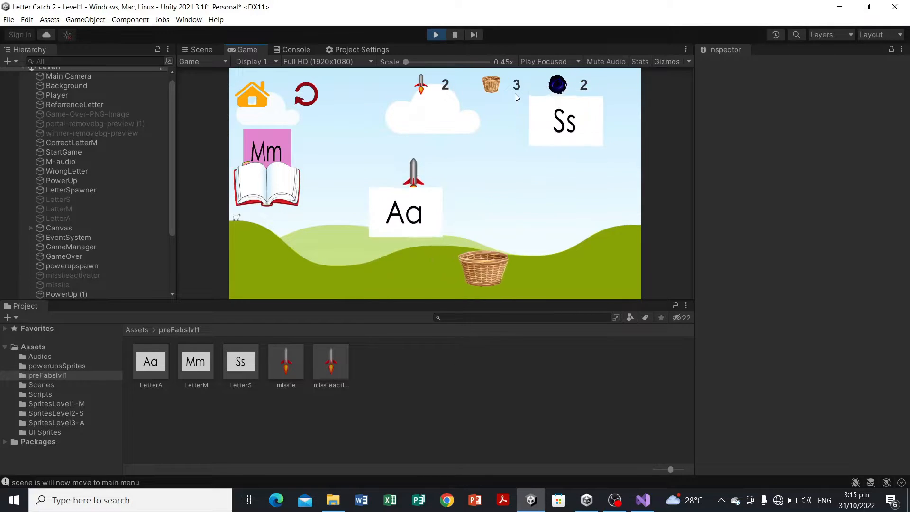
key(Right)
key(Left)
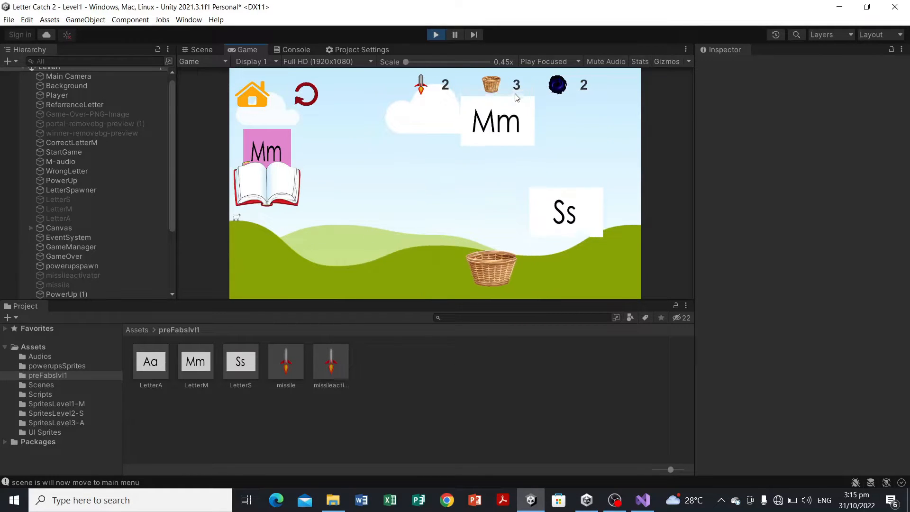
key(Left)
key(Left)
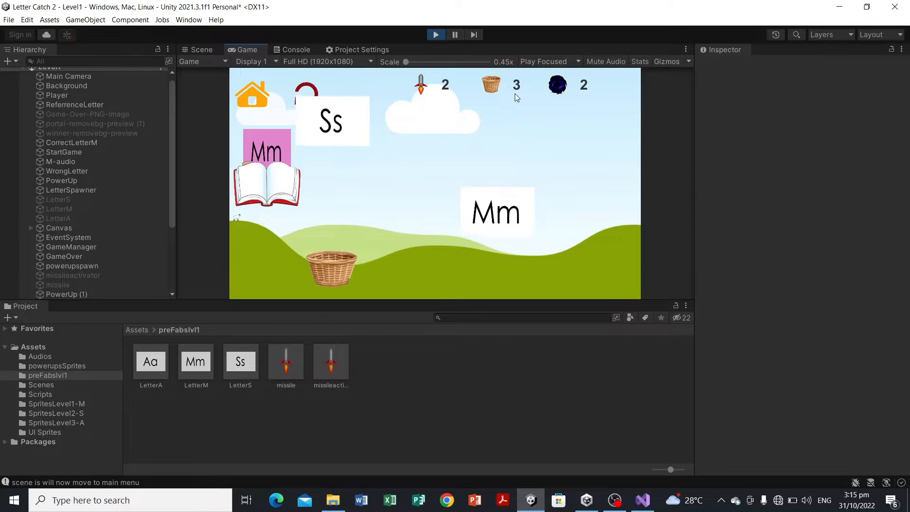
key(Right)
key(Right)
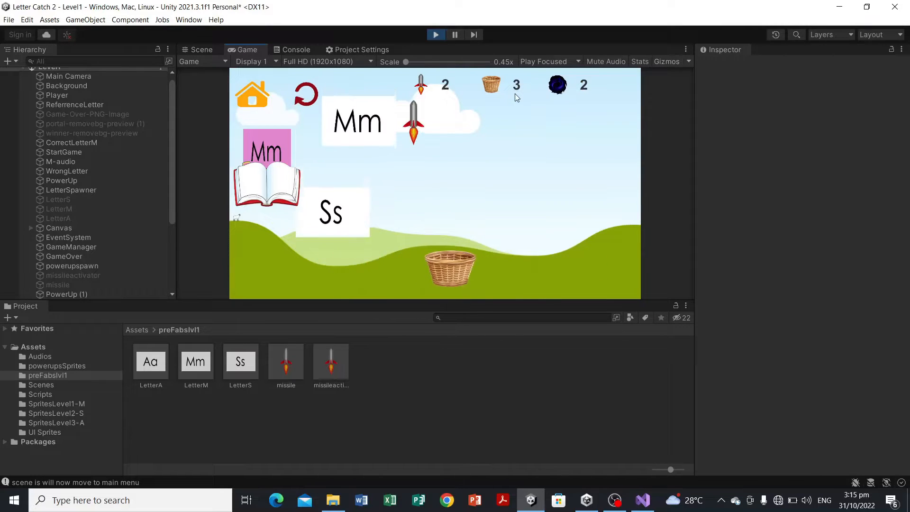
key(Left)
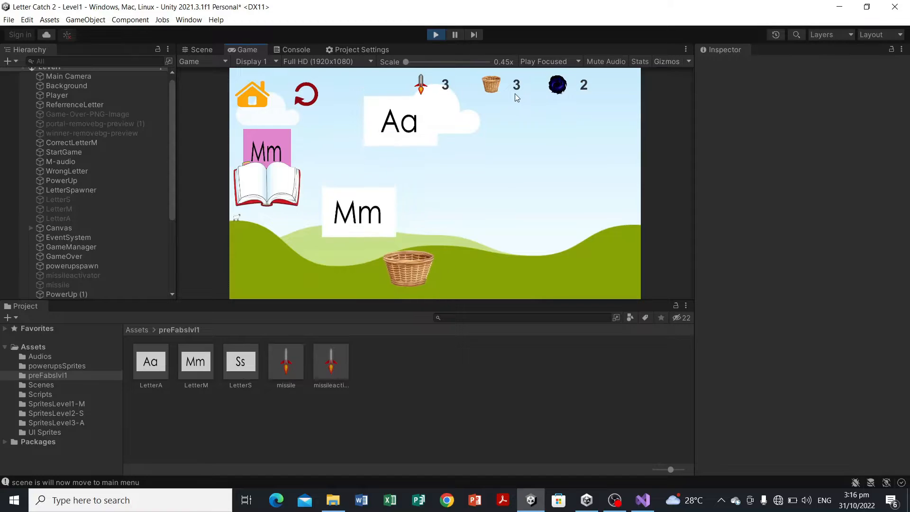
key(Right)
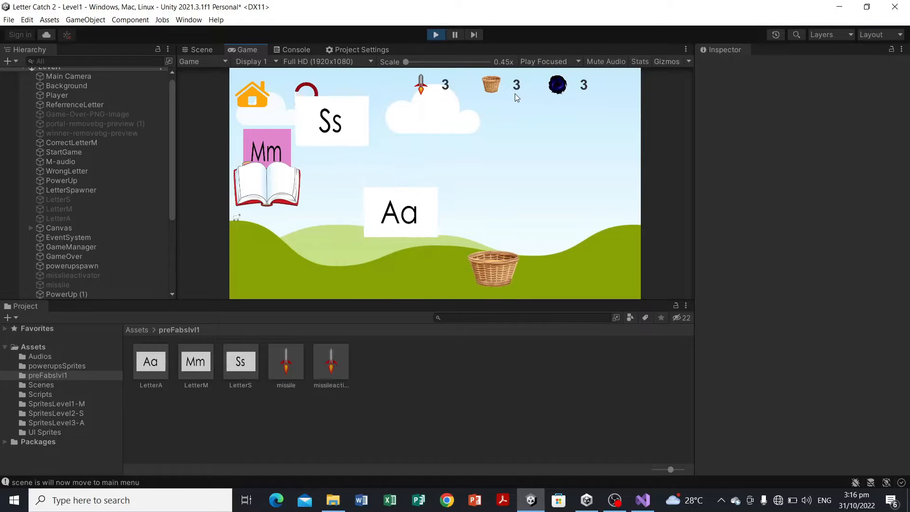
Step: Collect the fourth and fifth missiles while steering the basket away from the wrong-letter cards
key(Right)
key(Left)
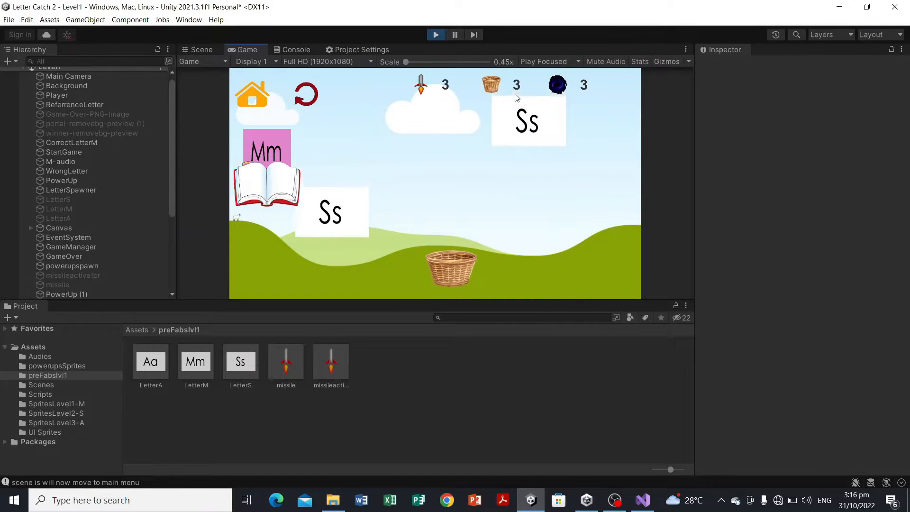
key(Left)
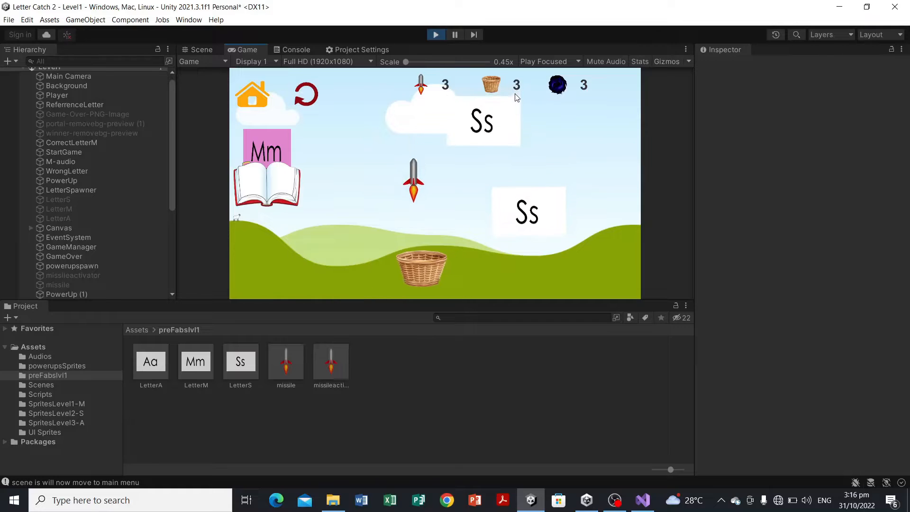
key(Left)
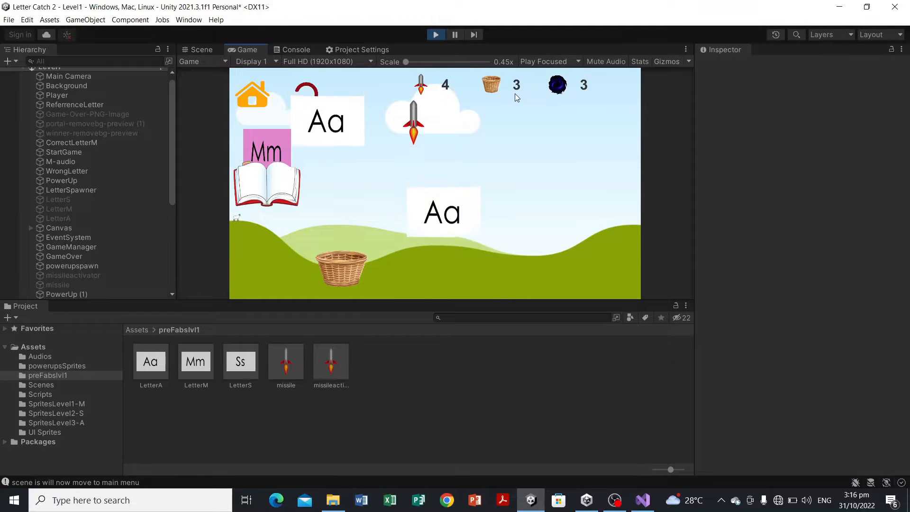
key(Right)
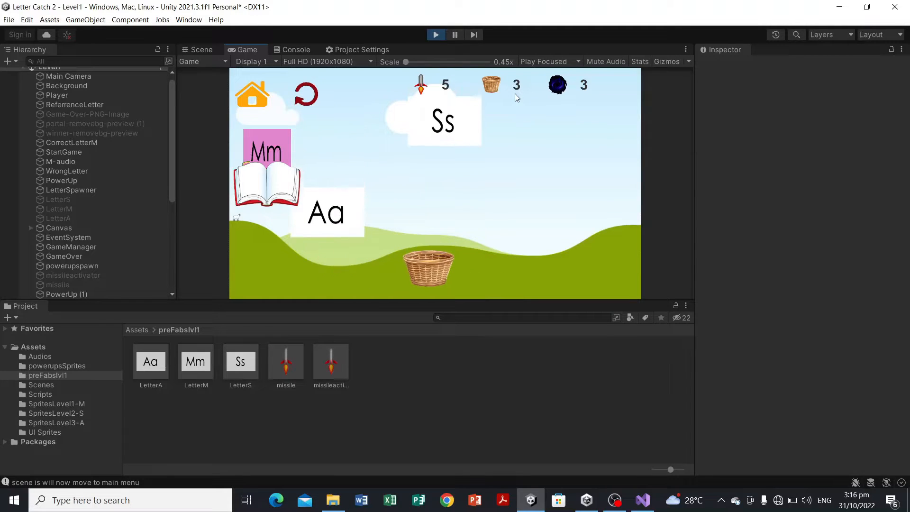
key(Right)
key(Left)
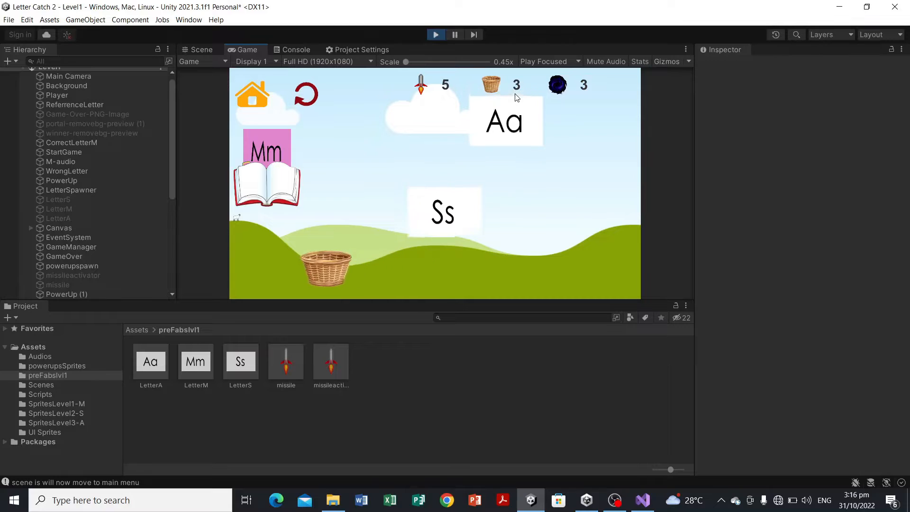
key(Left)
key(Right)
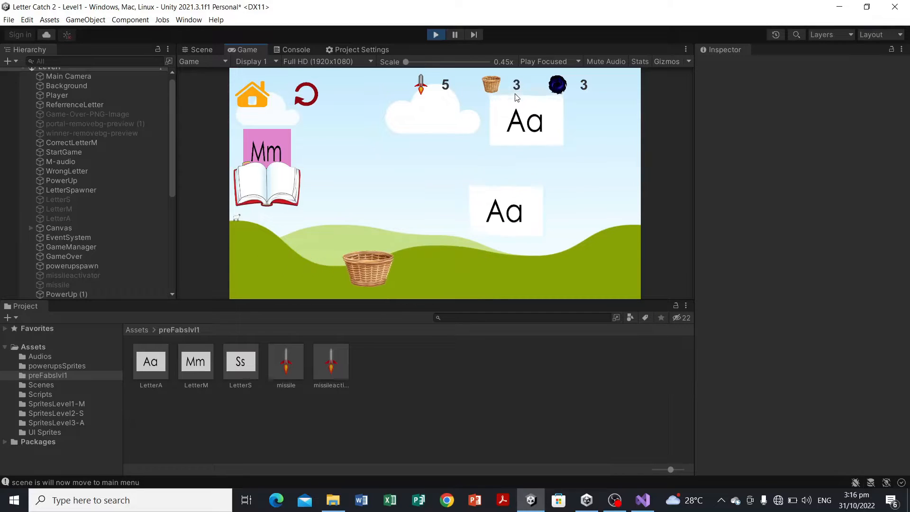
Step: Catch the sixth missile with the basket and avoid the Aa cards that follow
key(Right)
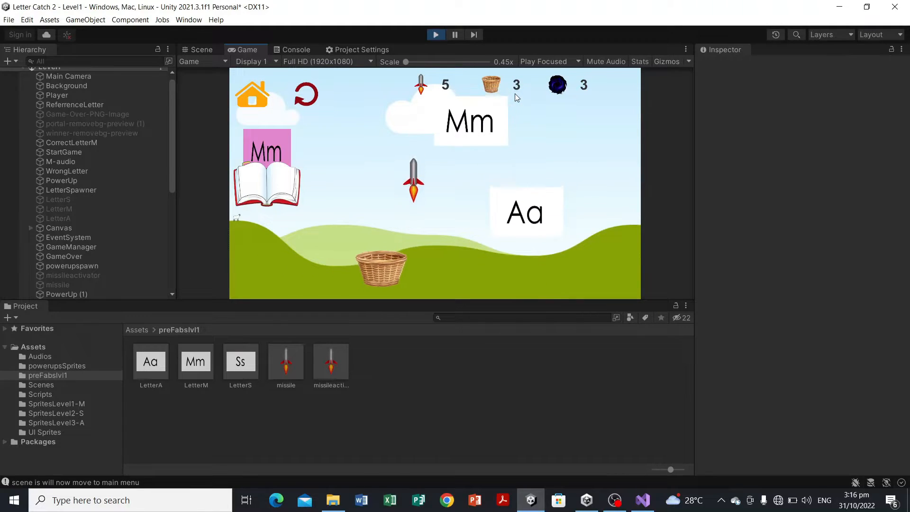
key(Right)
key(Left)
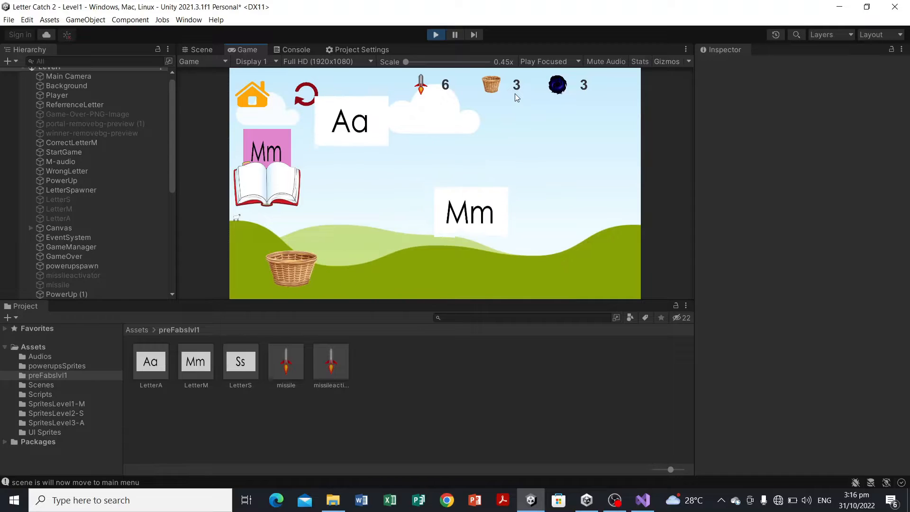
key(Right)
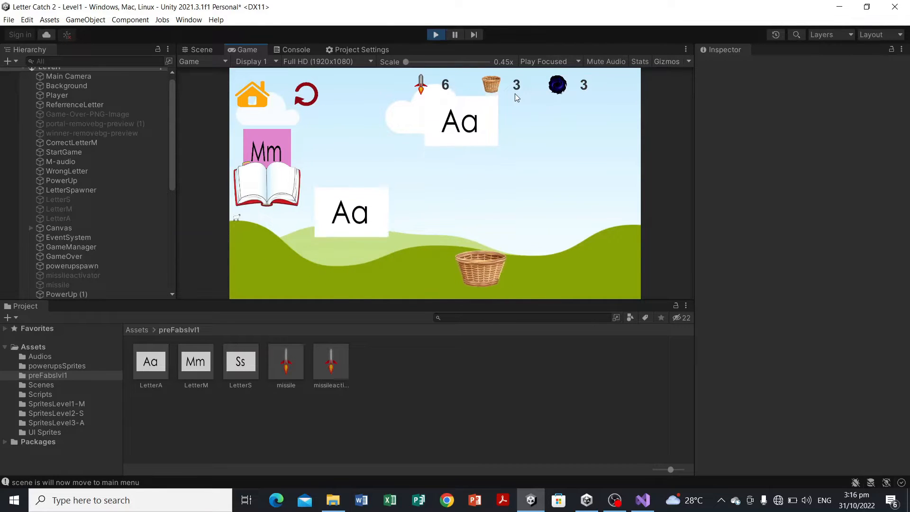
key(Left)
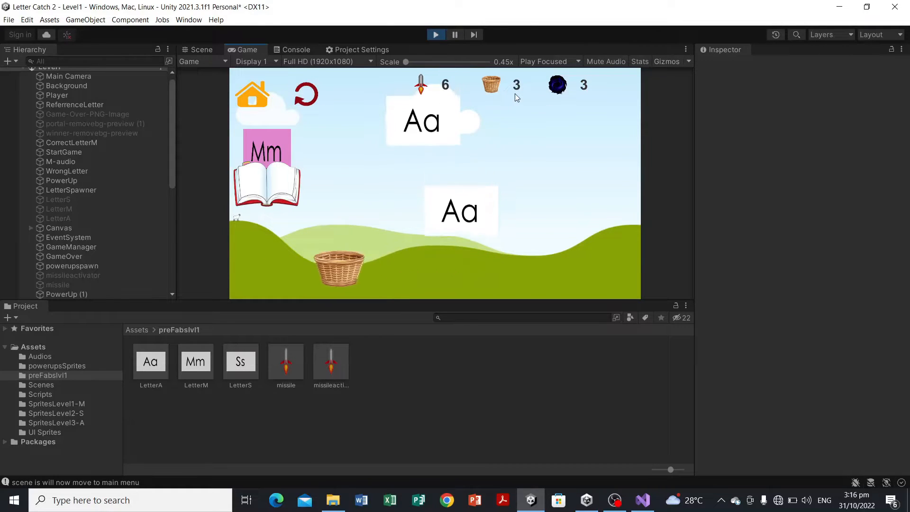
key(Left)
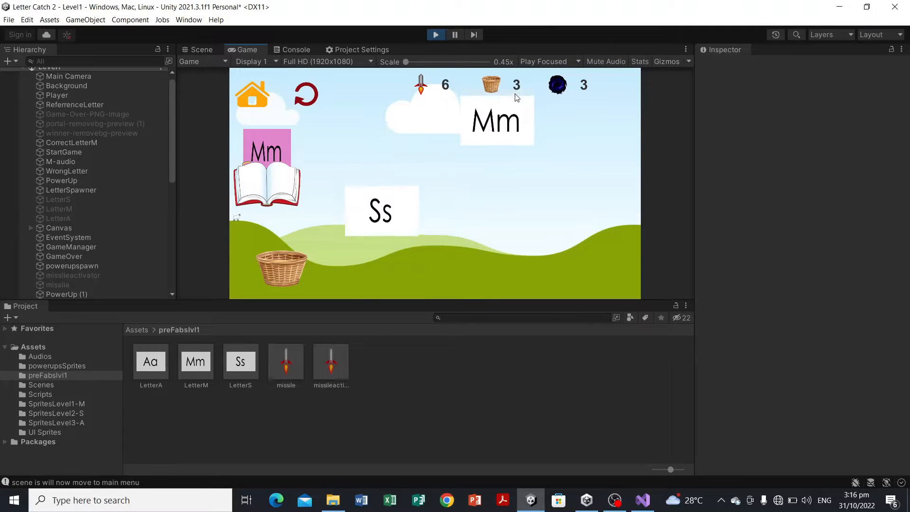
Step: Catch the seventh missile and enough falling Mm cards to reach the level's winning score
key(Right)
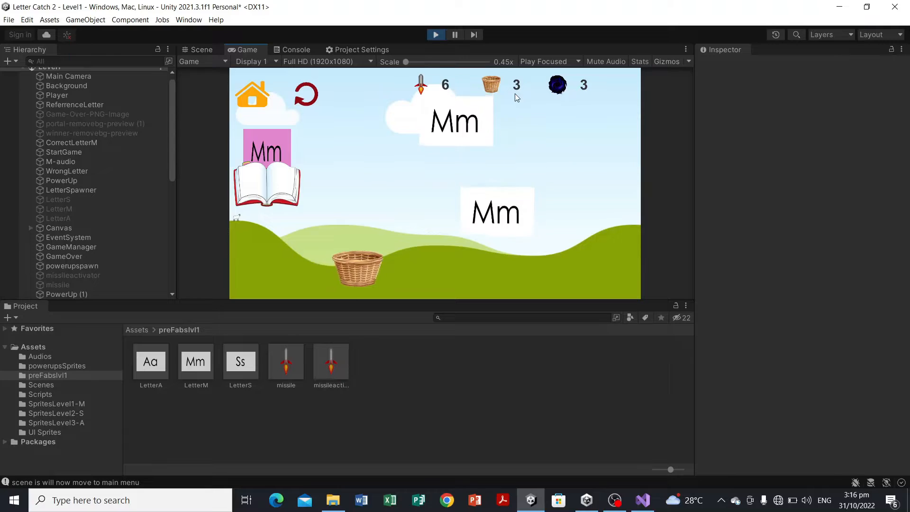
key(Right)
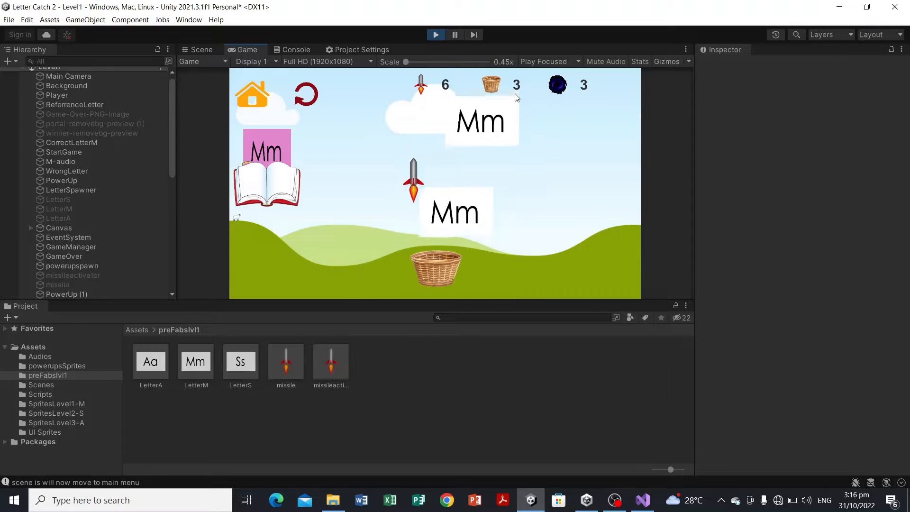
key(Left)
key(Right)
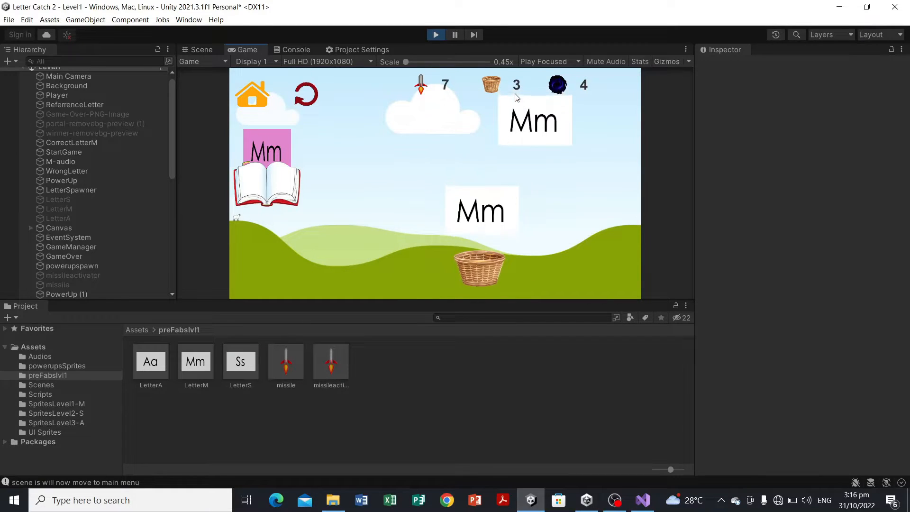
key(Left)
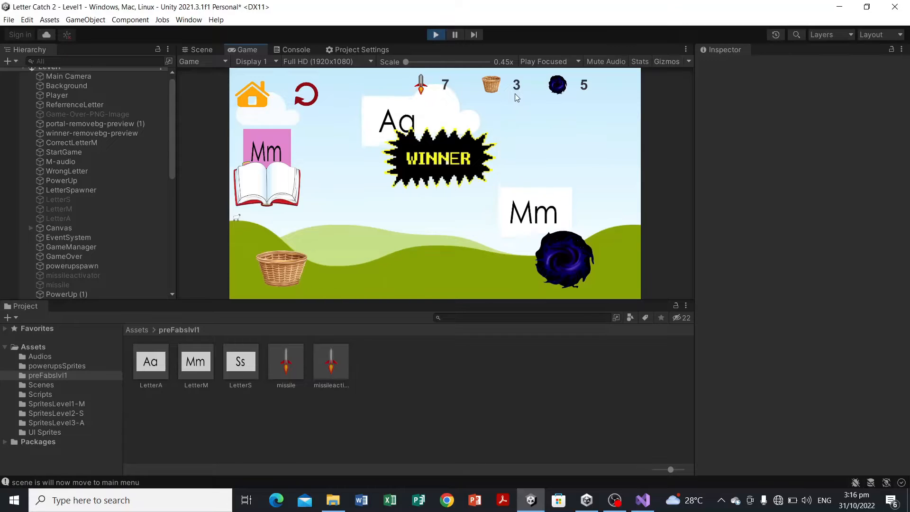
Step: Steer the basket past the remaining falling cards and across the level to the portal
key(Right)
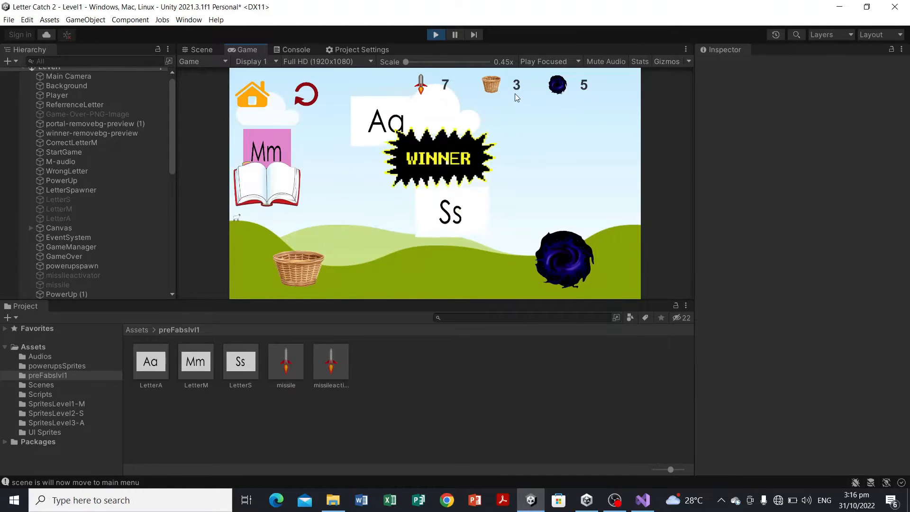
key(Left)
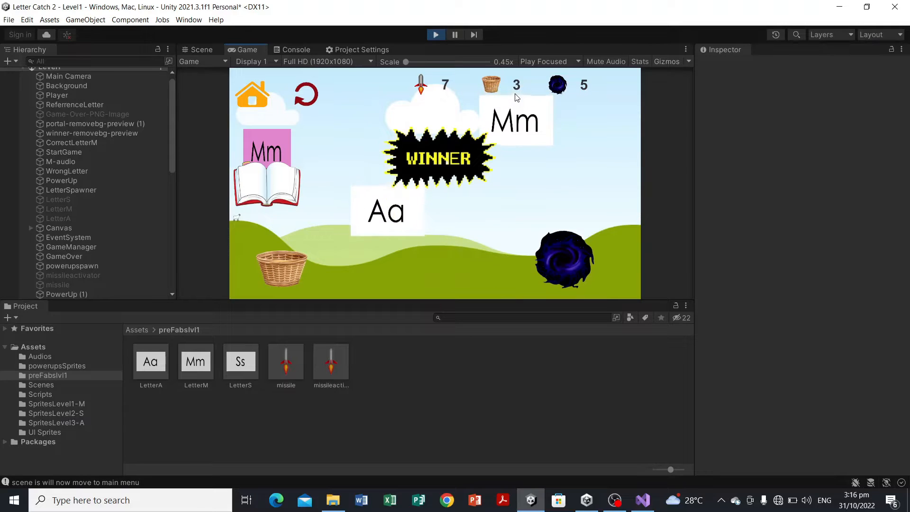
key(Right)
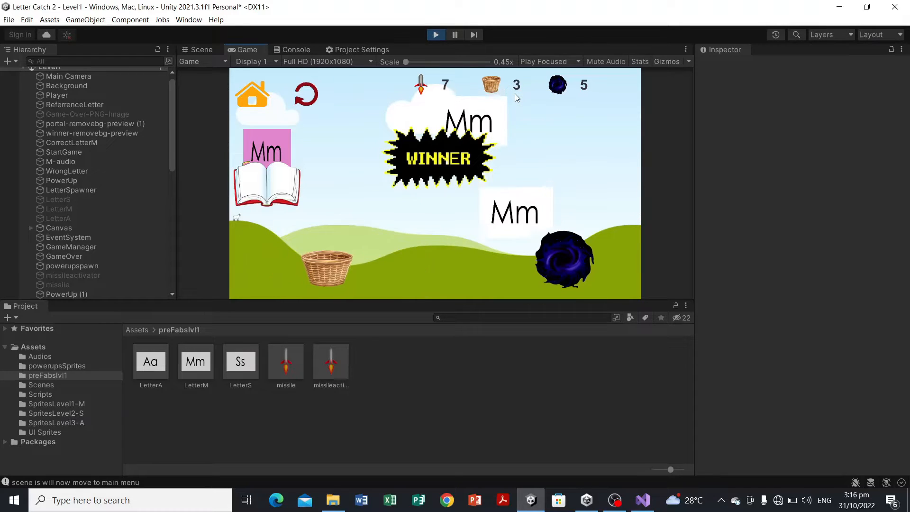
key(Right)
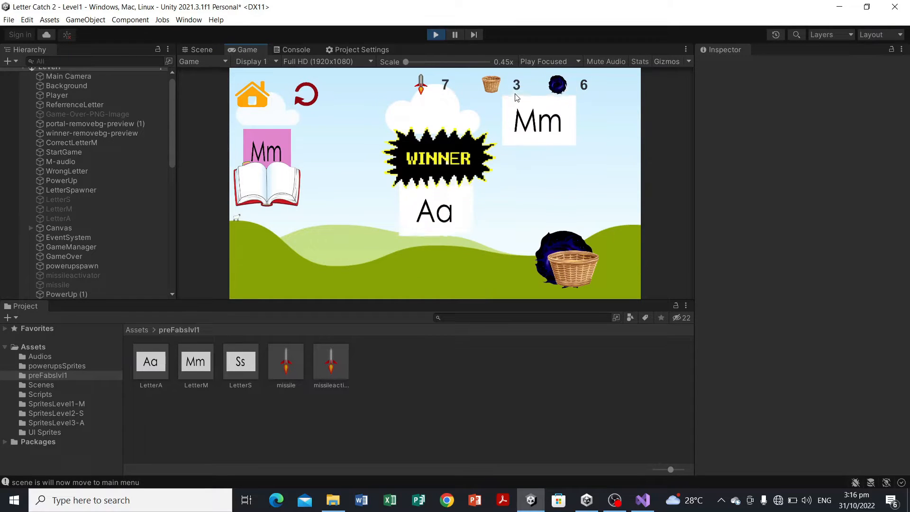
key(Left)
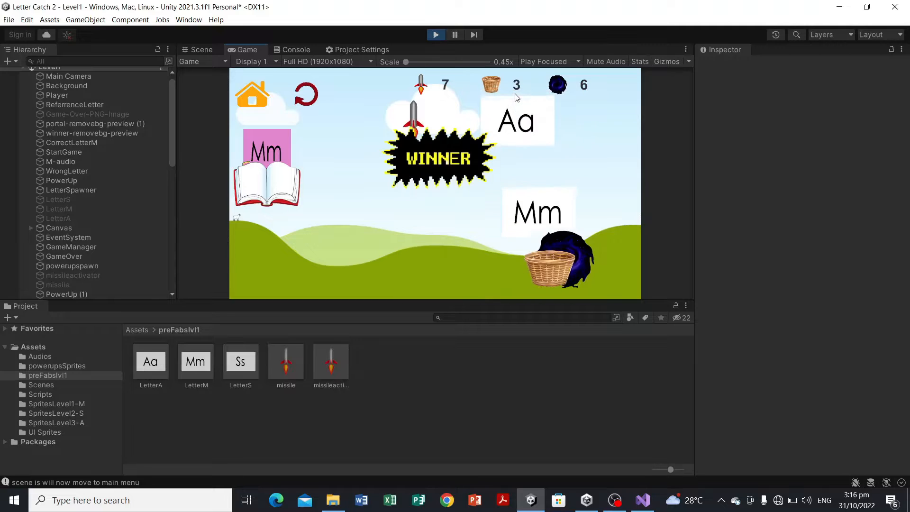
Step: Catch two more falling Mm cards and steer the basket back onto the portal
key(Left)
key(Right)
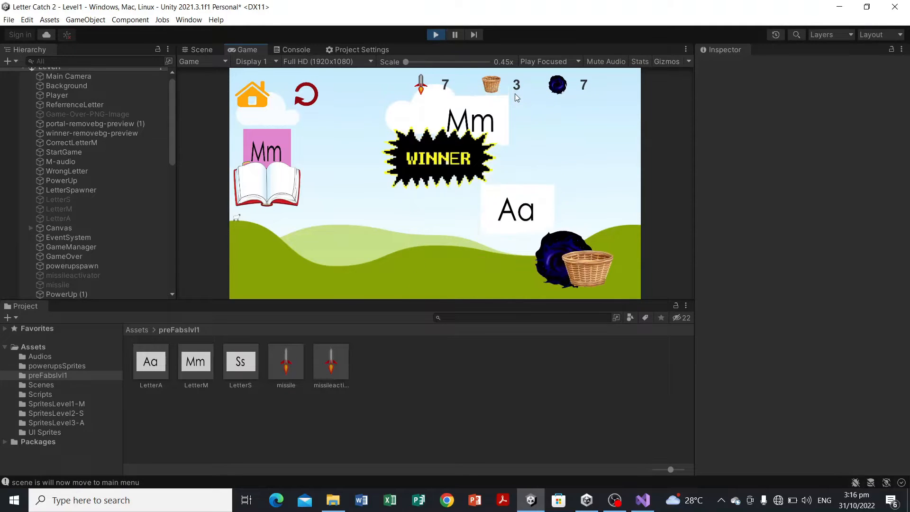
key(Left)
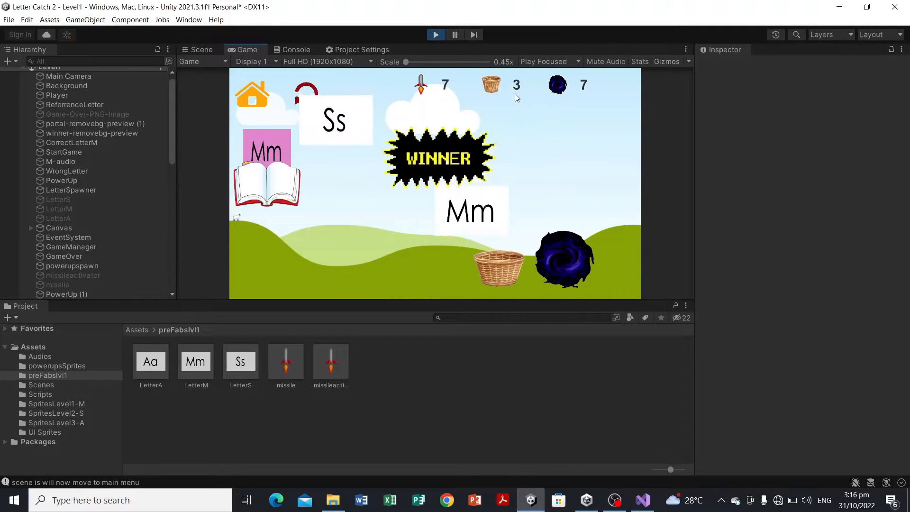
key(Left)
key(Right)
key(Left)
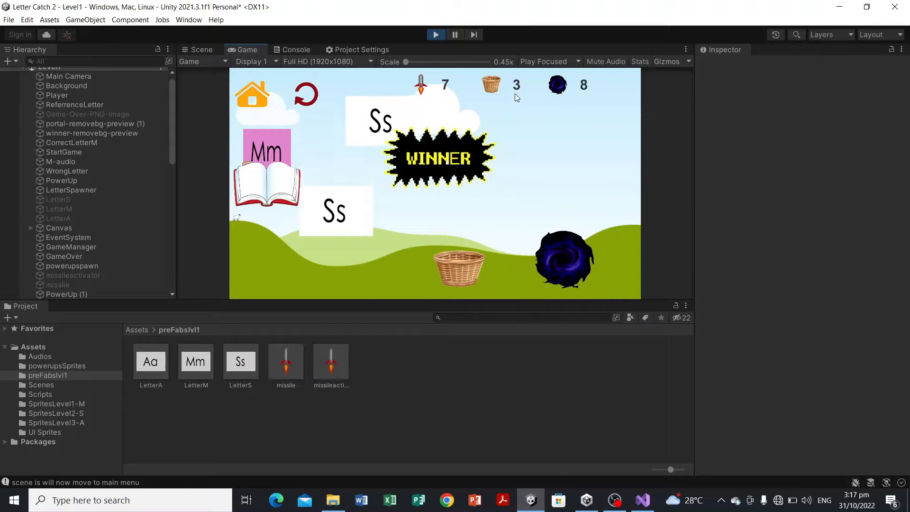
key(Right)
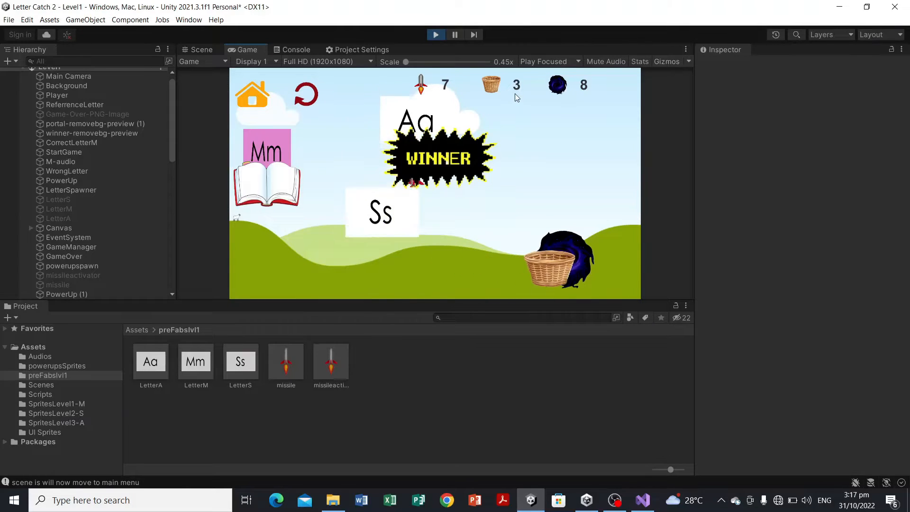
key(Right)
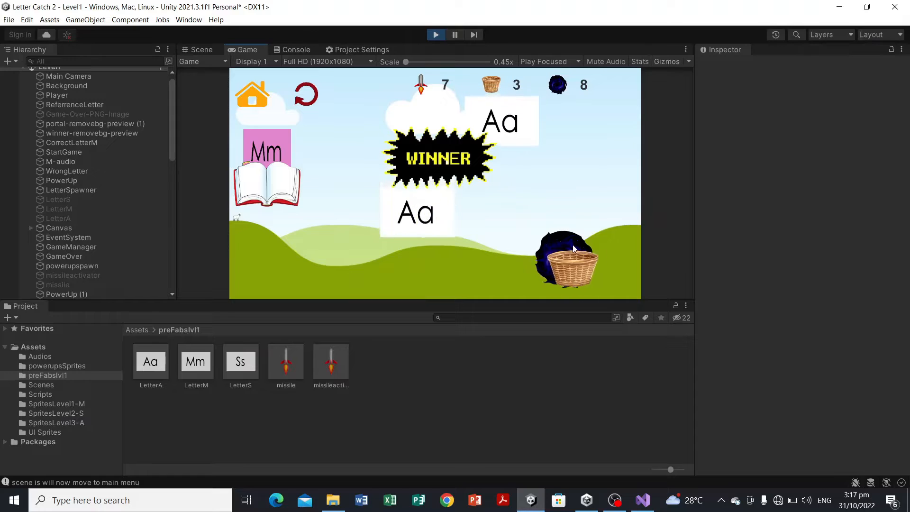
Step: Catch the eighth missile among the falling Aa cards and move the basket back toward the portal
key(Left)
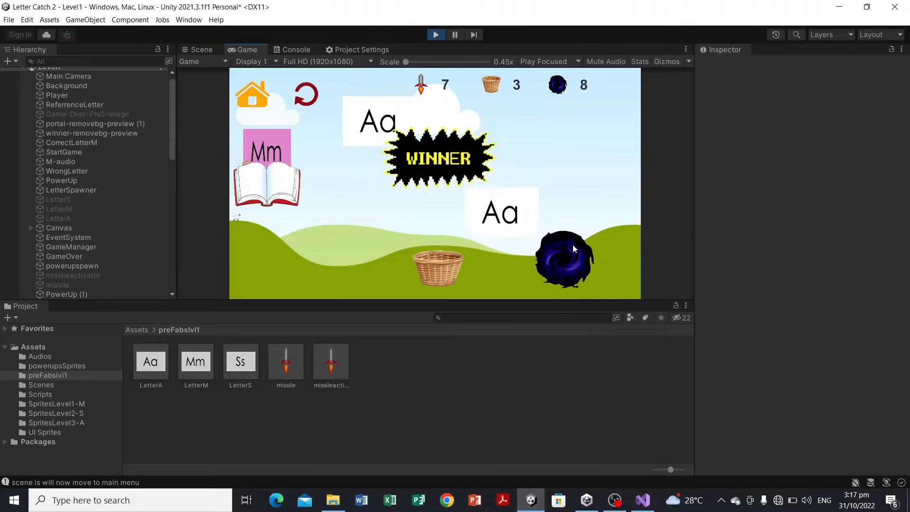
key(Left)
key(Right)
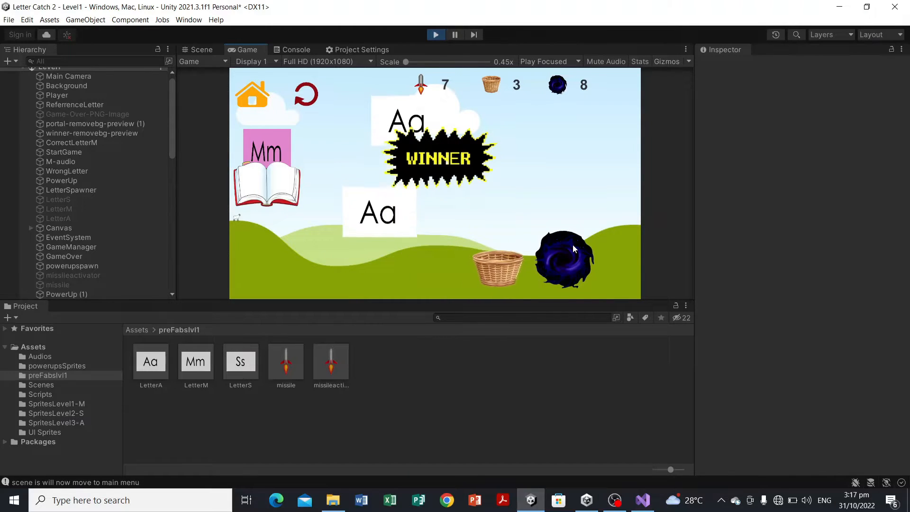
key(Left)
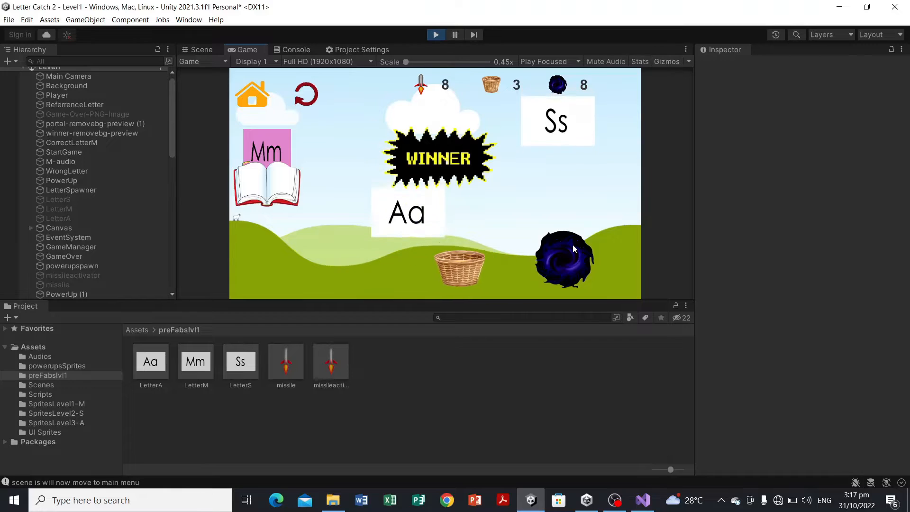
key(Right)
key(Right)
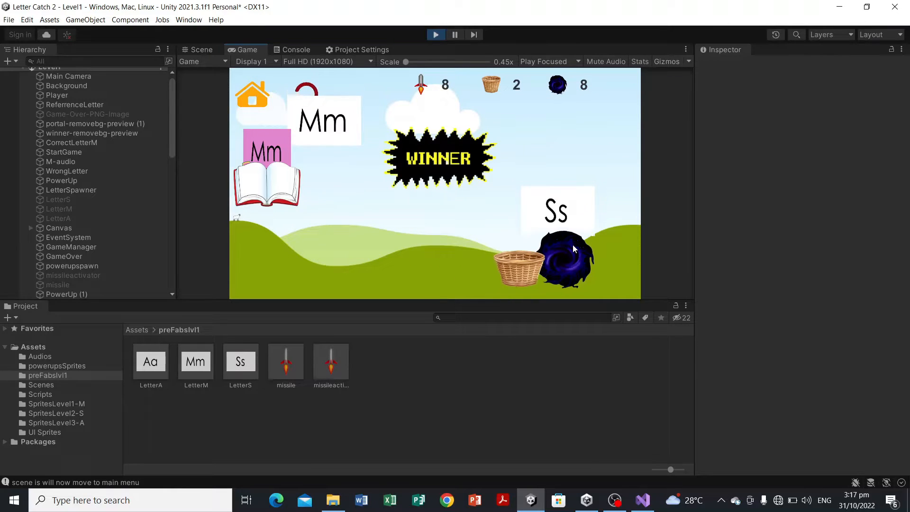
Step: Catch the next Mm card and continue through the wrong-letter cards until the basket's lives run out
key(Left)
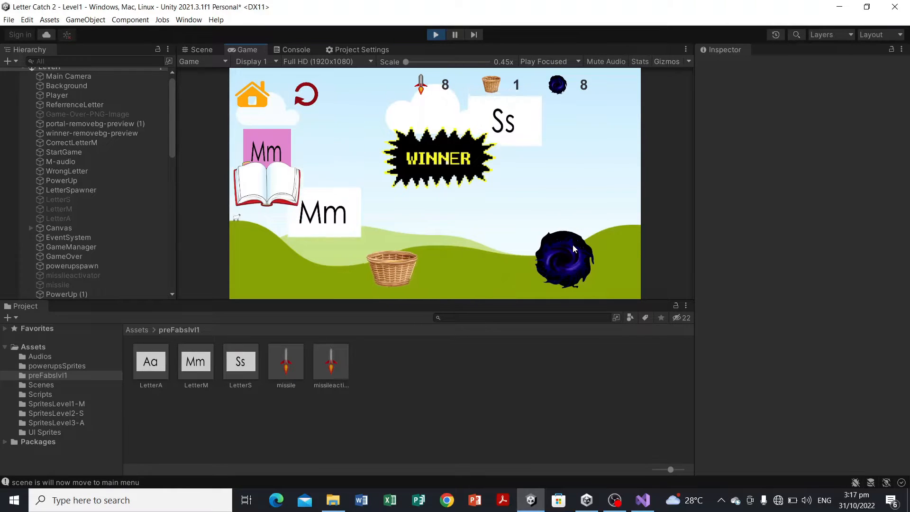
key(Right)
key(Left)
key(Right)
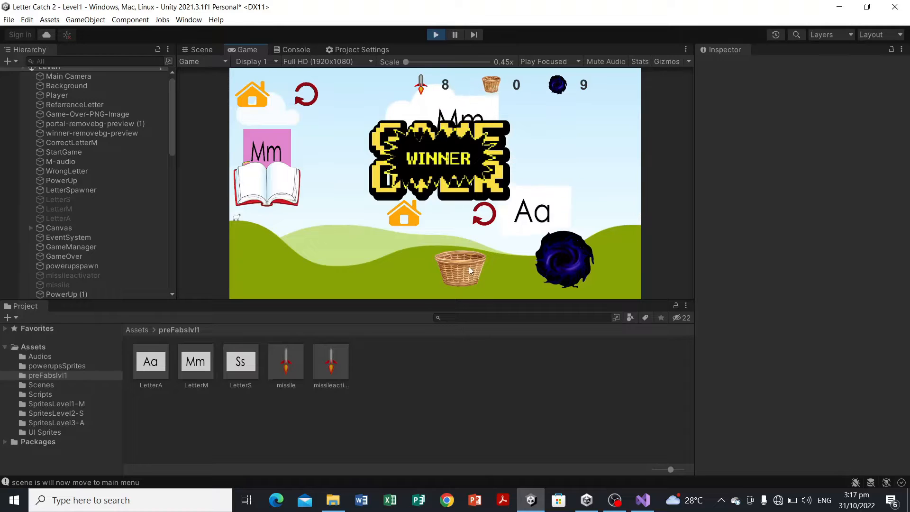
Step: Keep steering the basket after the game over and catch the ninth missile
key(Left)
key(Right)
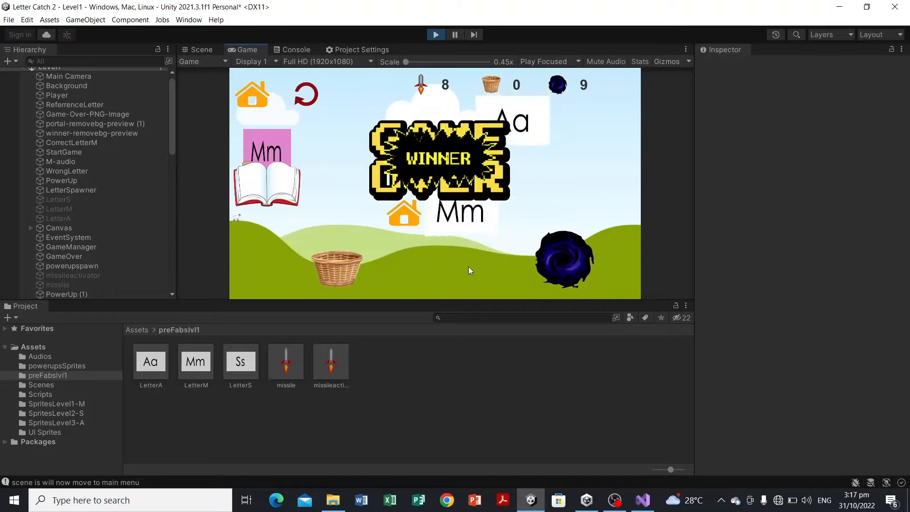
key(Right)
key(Left)
key(Right)
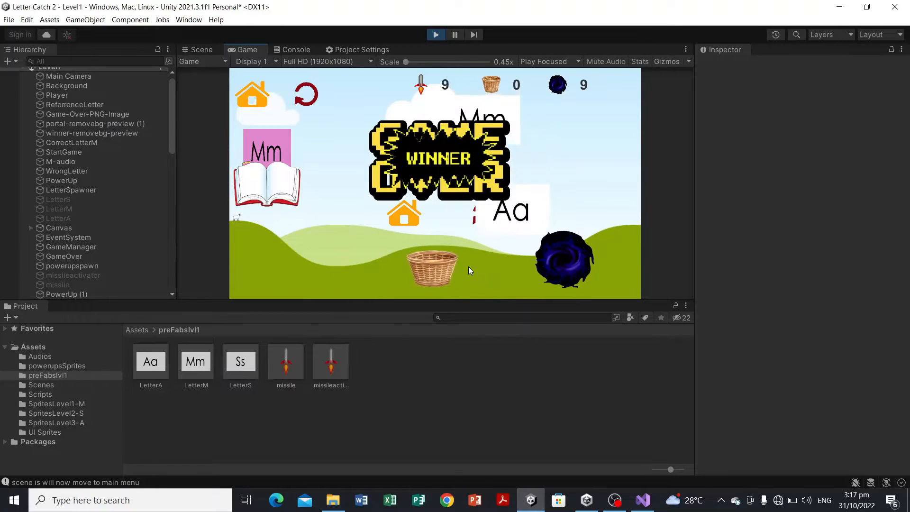
key(Left)
key(Right)
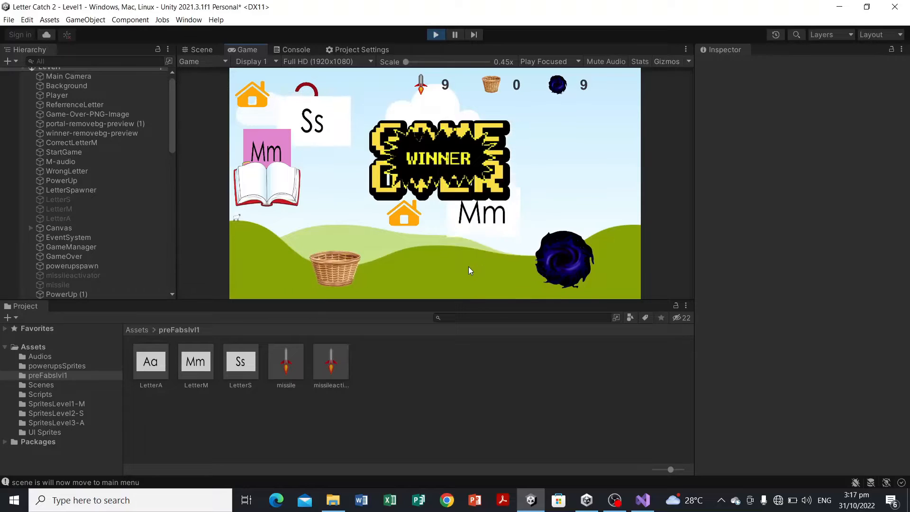
key(Left)
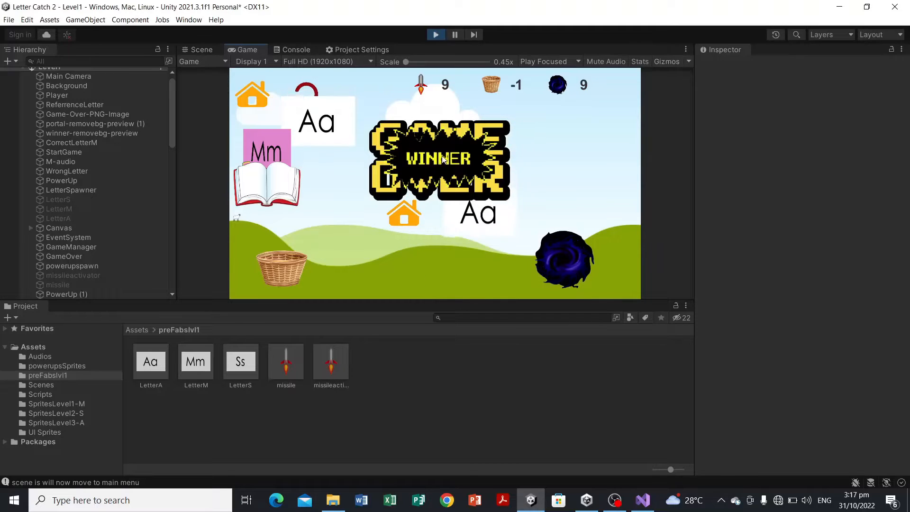
Step: Let another wrong-letter card hit the basket after the game over and stop the playtest
key(Right)
key(Left)
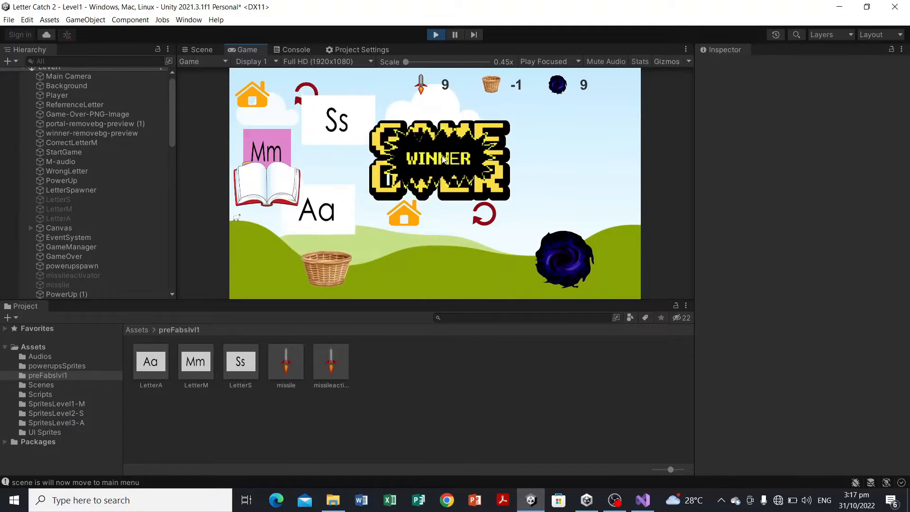
key(Left)
key(Right)
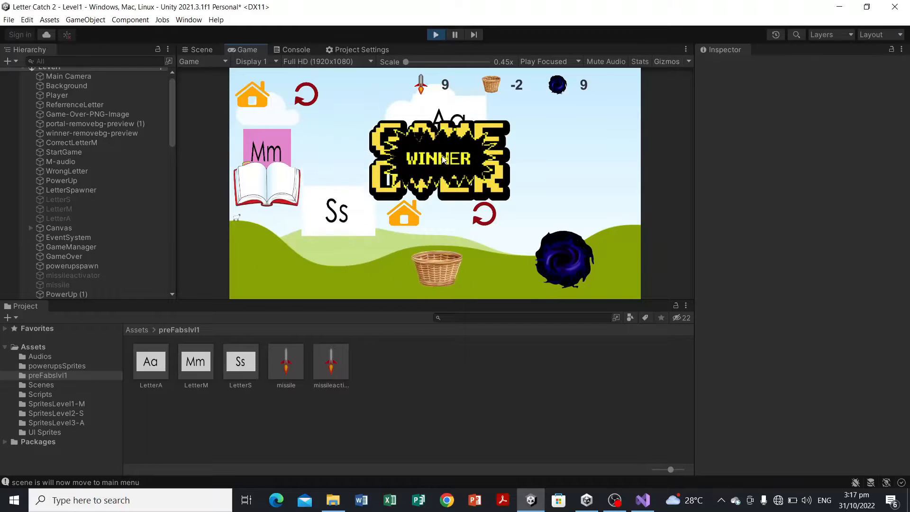
key(Left)
key(Left)
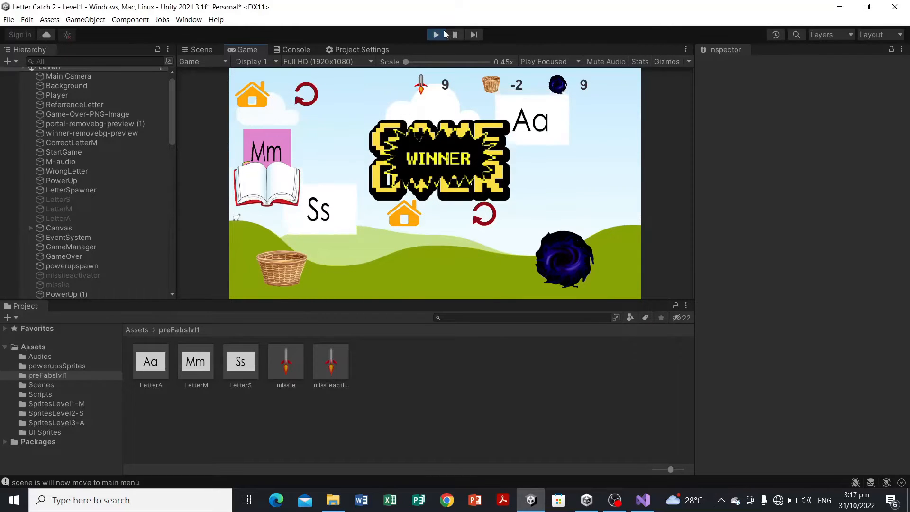
click(445, 34)
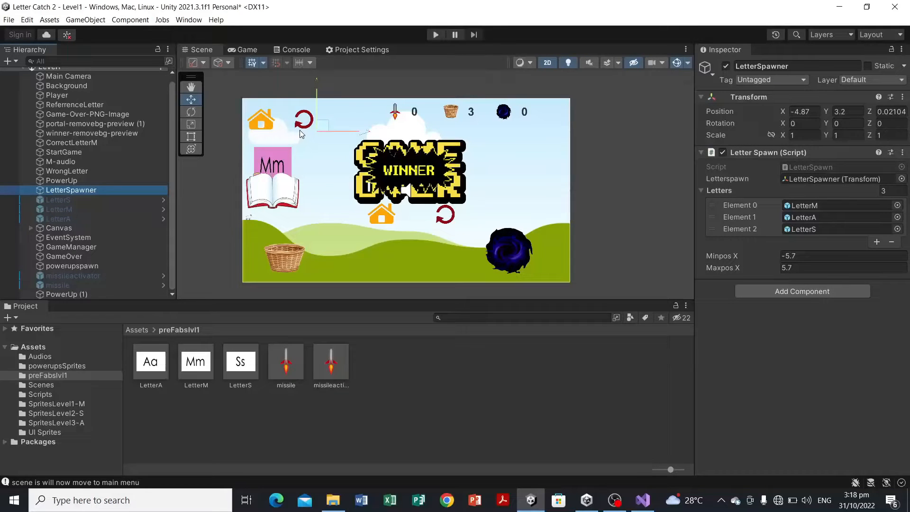
Step: Select the LetterSpawner object and set its Minpos X to -4.87
click(289, 165)
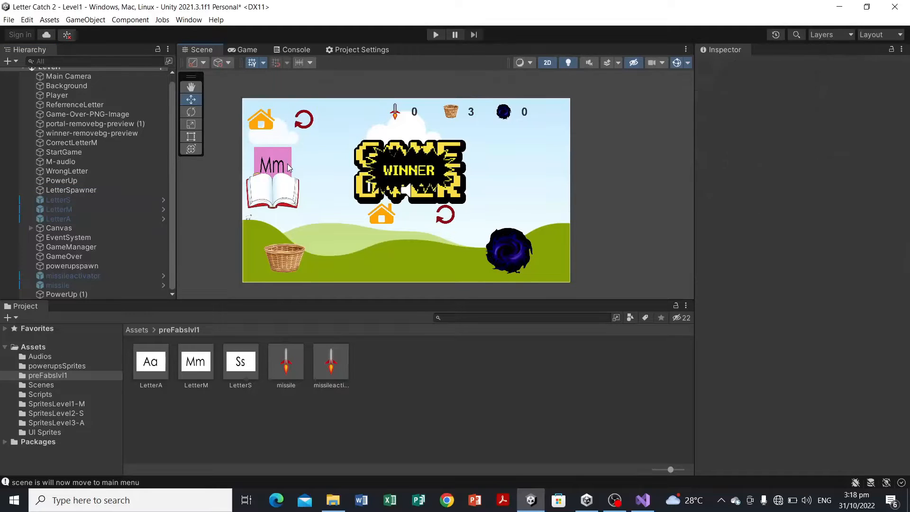
click(127, 190)
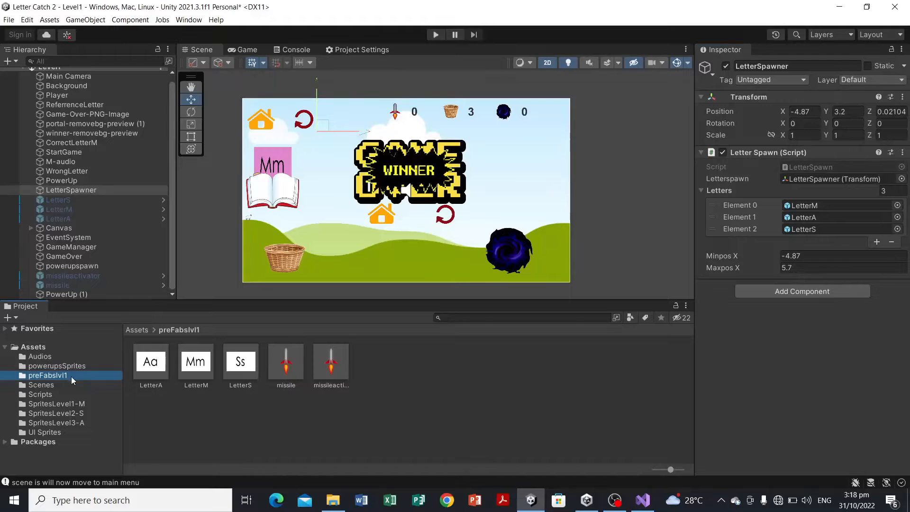
Step: Examine the missileactivator prefab in the preFabslvl1 folder, including its tag, Sprite Renderer, Rigidbody 2D and Box Collider 2D settings
click(339, 371)
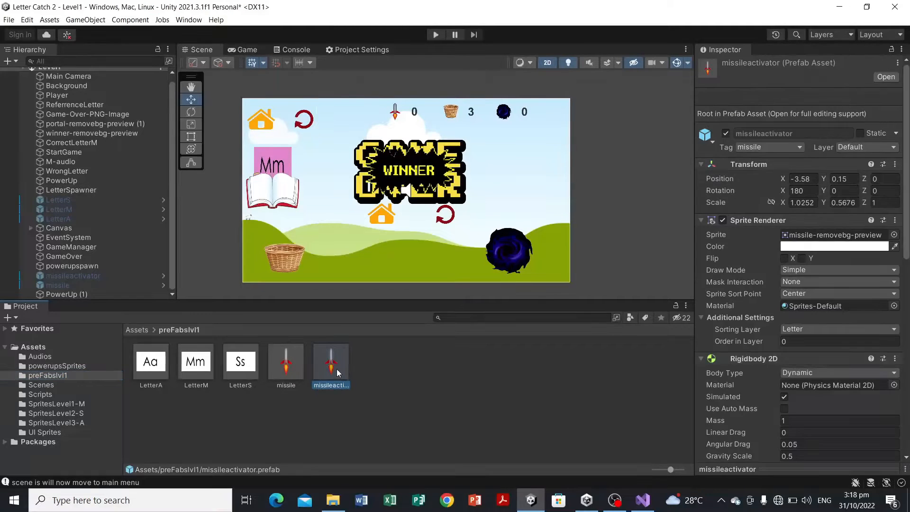
scroll(822, 317, down, 10)
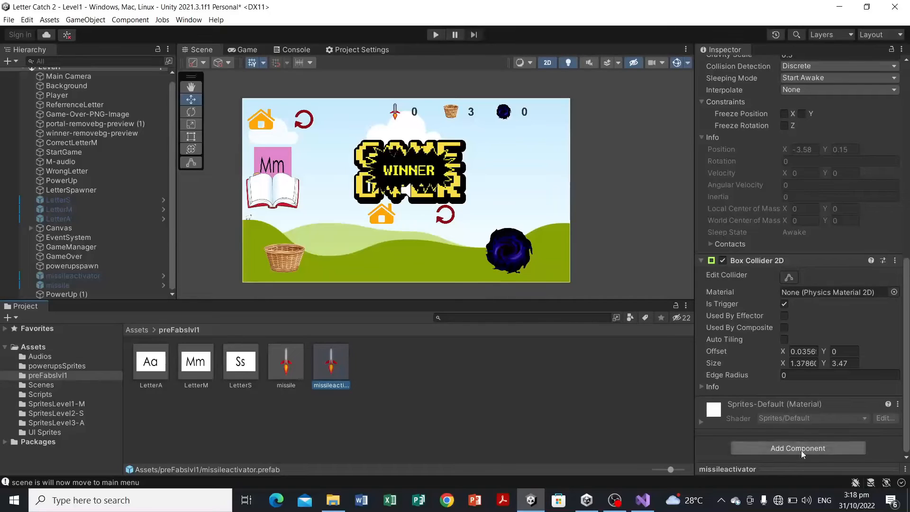
click(576, 389)
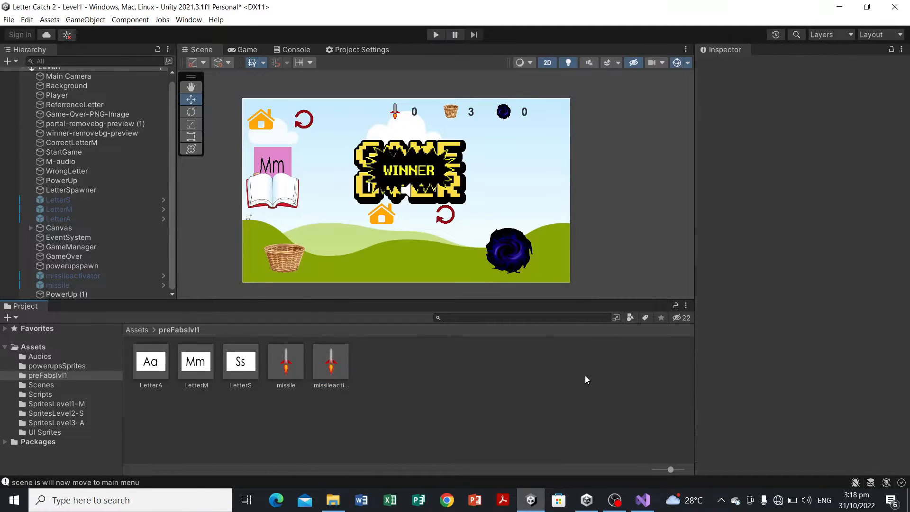
click(335, 371)
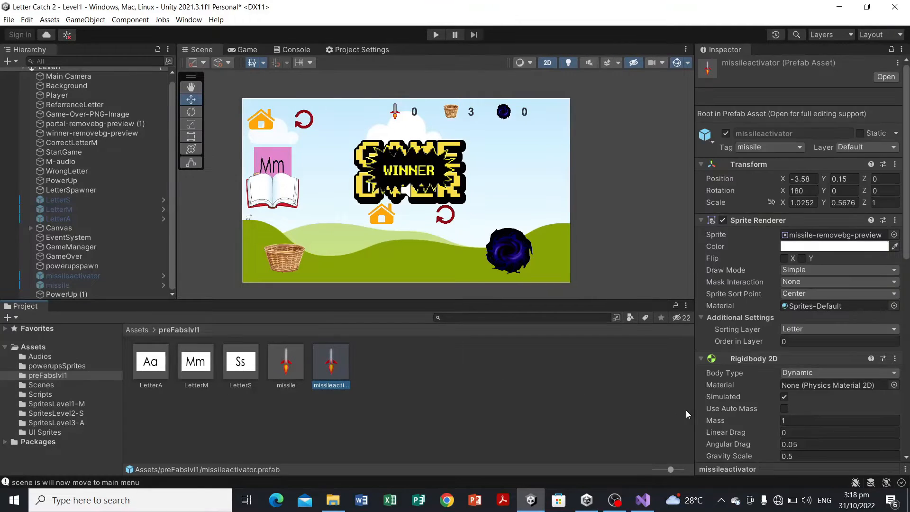
scroll(792, 381, down, 5)
scroll(792, 381, down, 5)
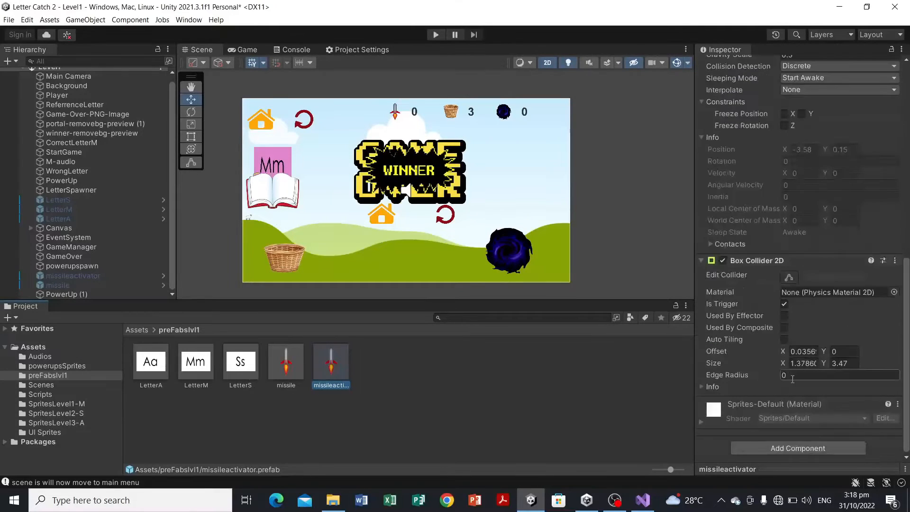
click(34, 347)
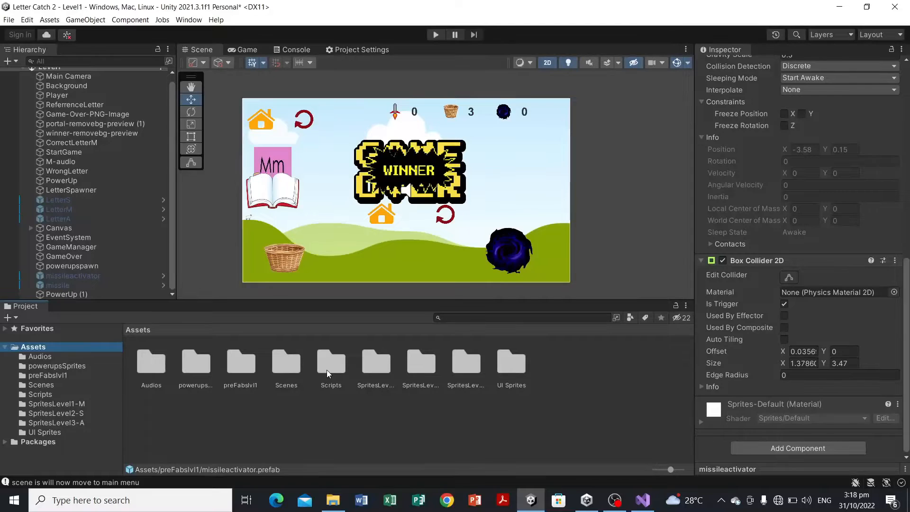
click(48, 375)
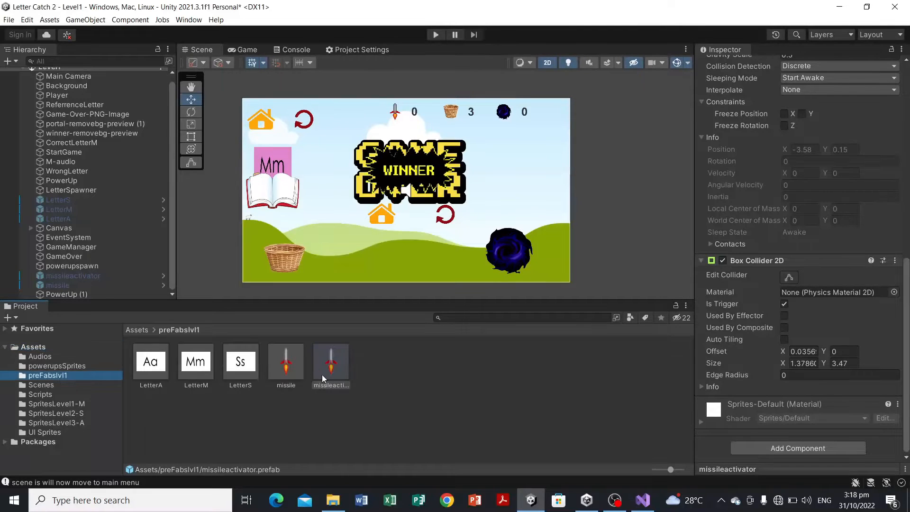
scroll(728, 348, up, 5)
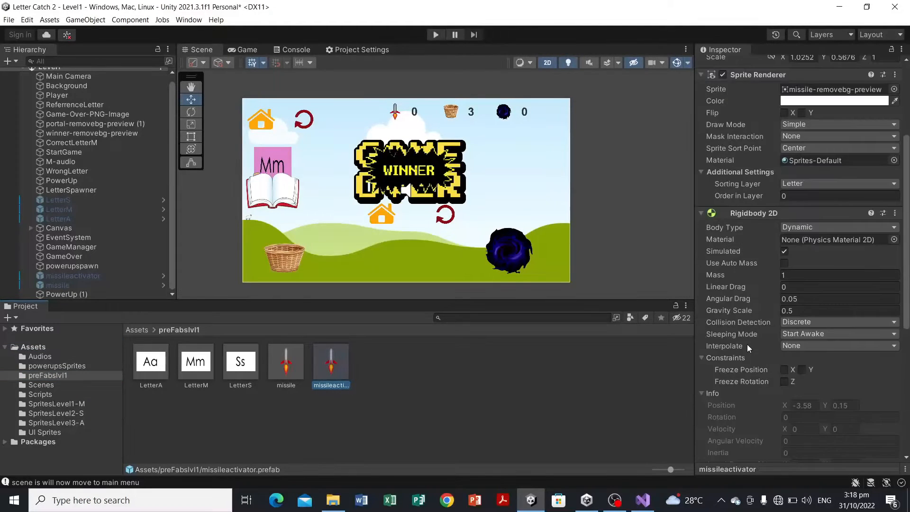
scroll(748, 344, down, 5)
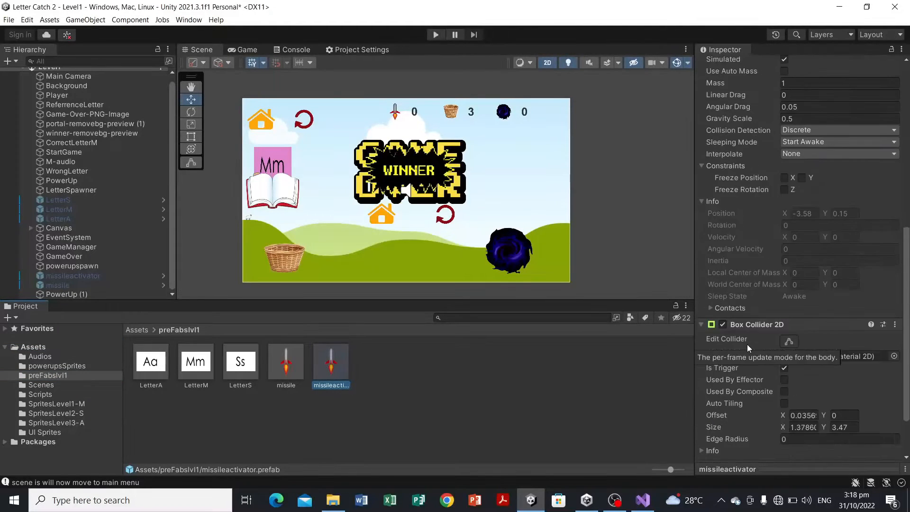
click(473, 396)
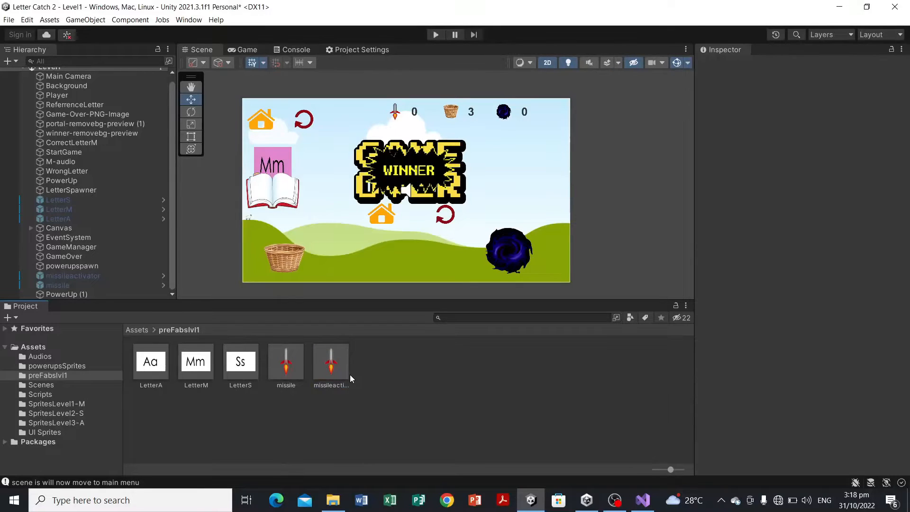
click(344, 376)
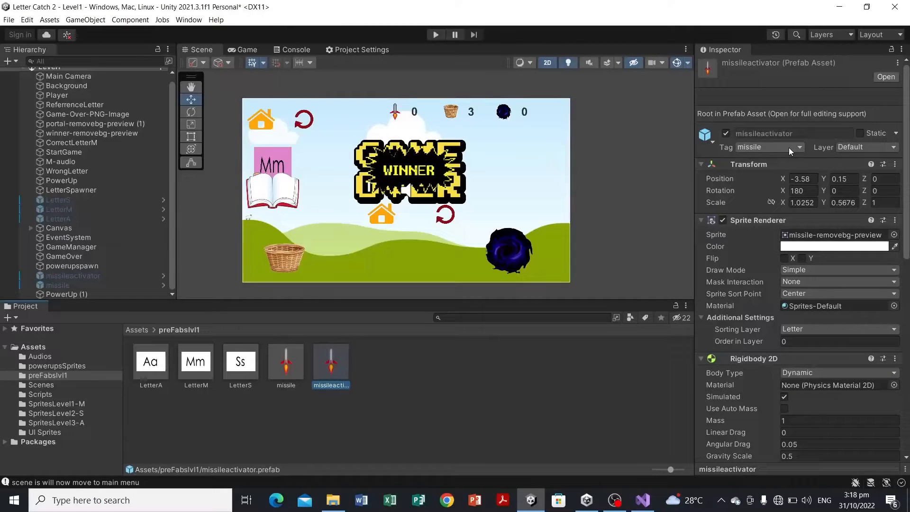
Step: Switch to Visual Studio and review the OnTriggerEnter2D code in lettercollide.cs that destroys the object on contact with PLAYER1
click(643, 500)
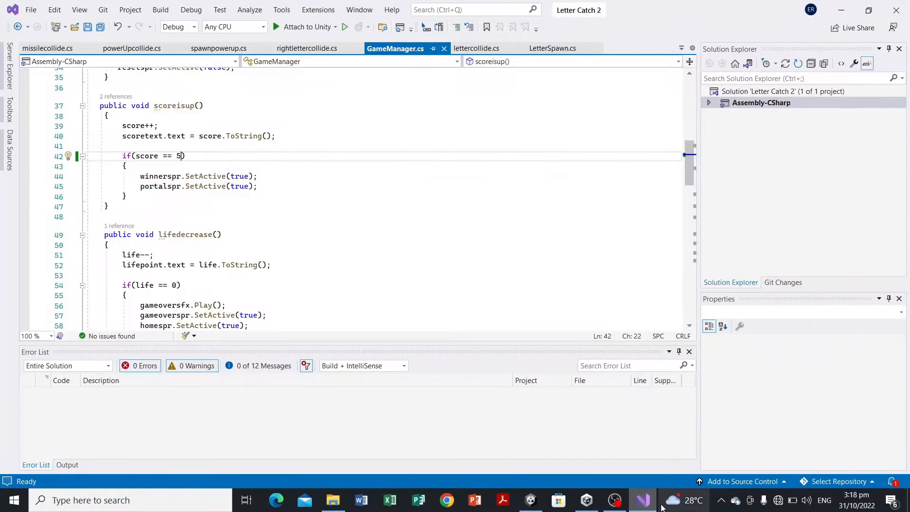
click(485, 50)
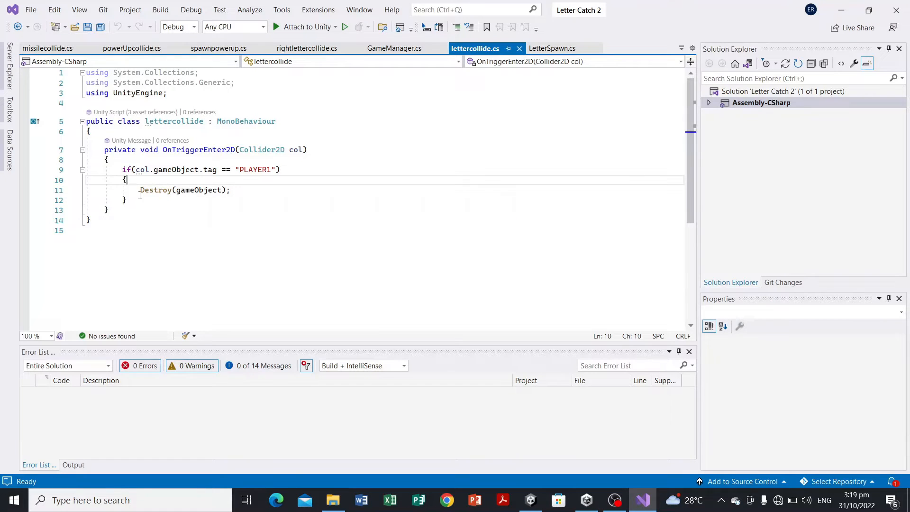
key(Down)
key(Down)
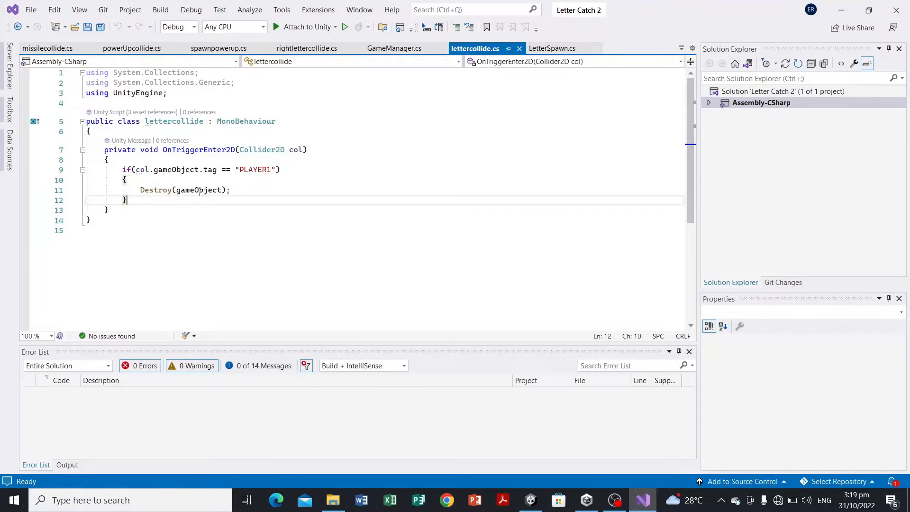
Step: Add a second if block to OnTriggerEnter2D that checks whether col.gameObject.tag == "missile"
key(Down)
key(Up)
key(Return)
key(Return)
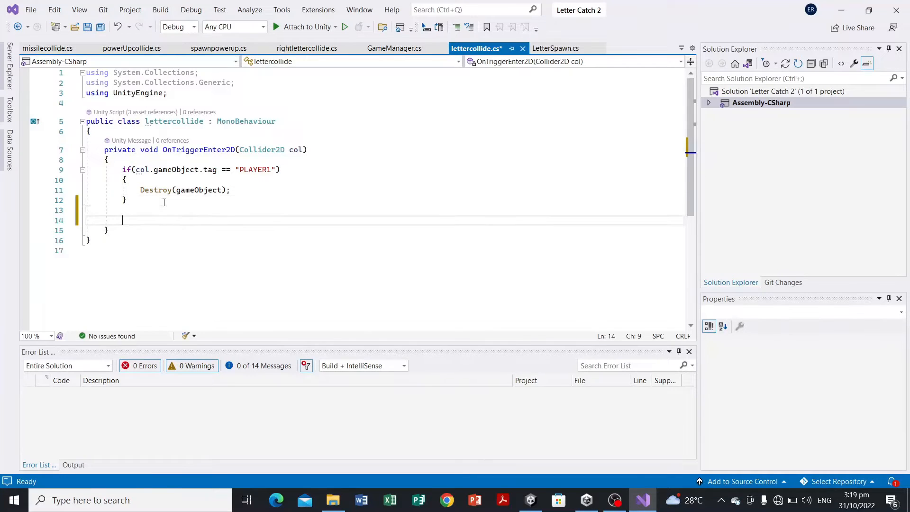
text(if()
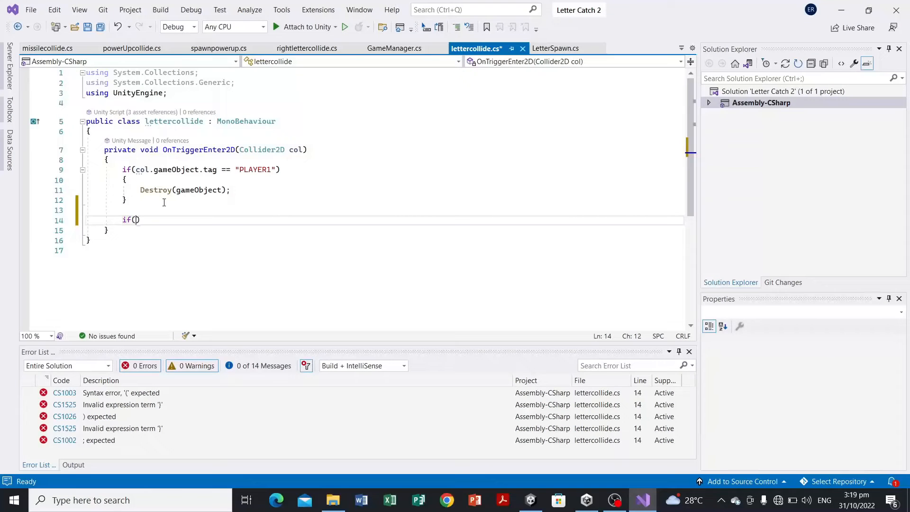
text(col.game)
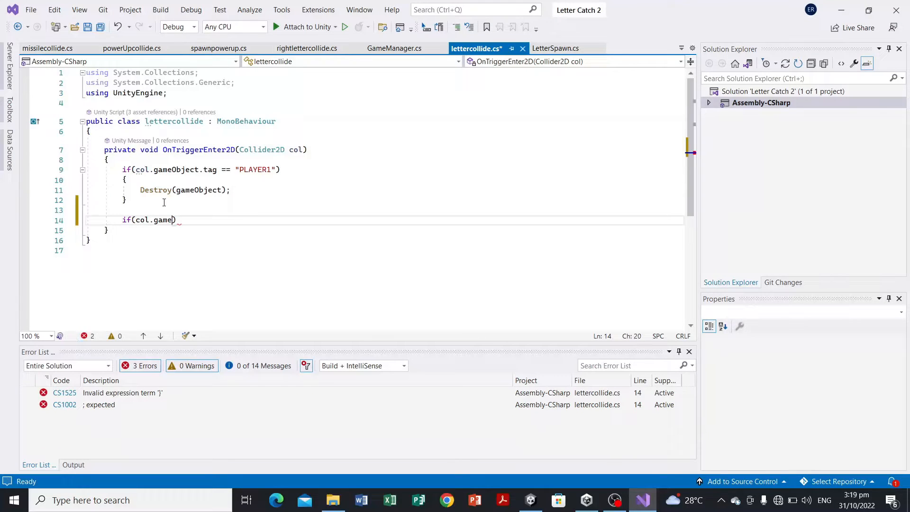
text(Object.tag == missile)
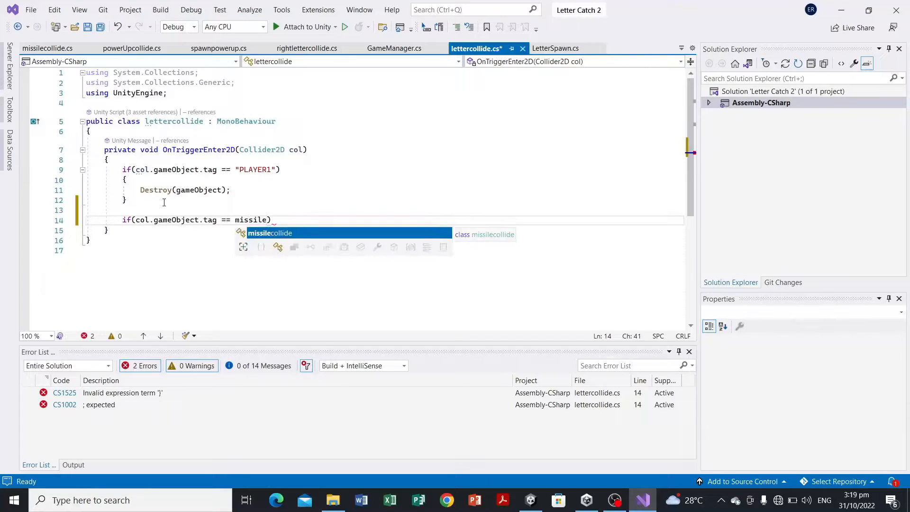
key(BackSpace)
key(BackSpace)
key(BackSpace)
key(BackSpace)
key(BackSpace)
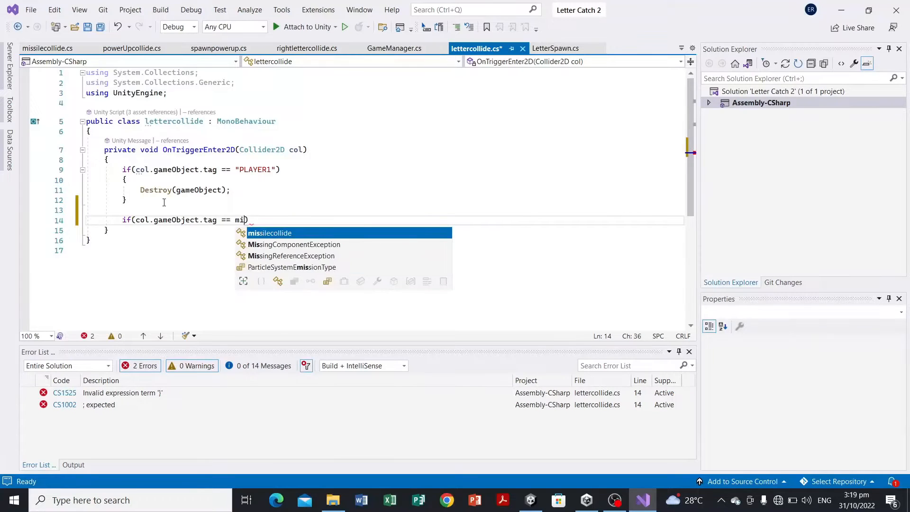
text("missile"))
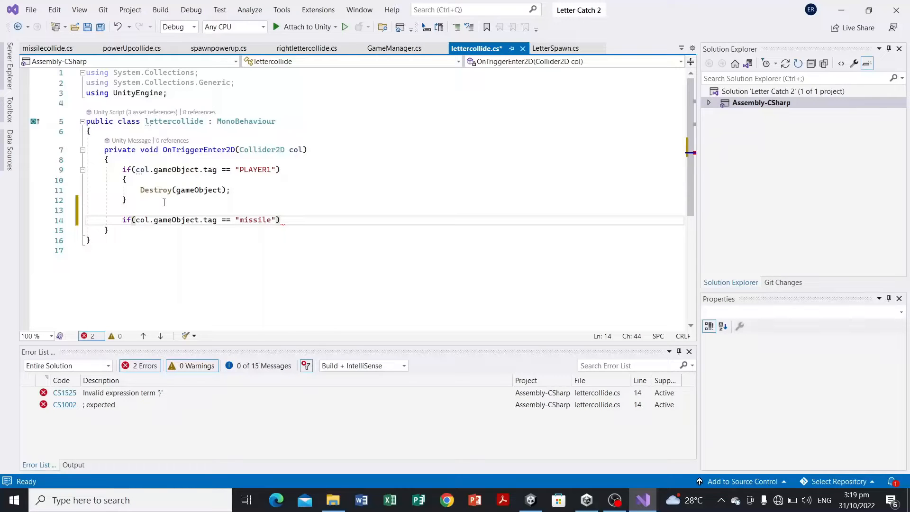
text( {)
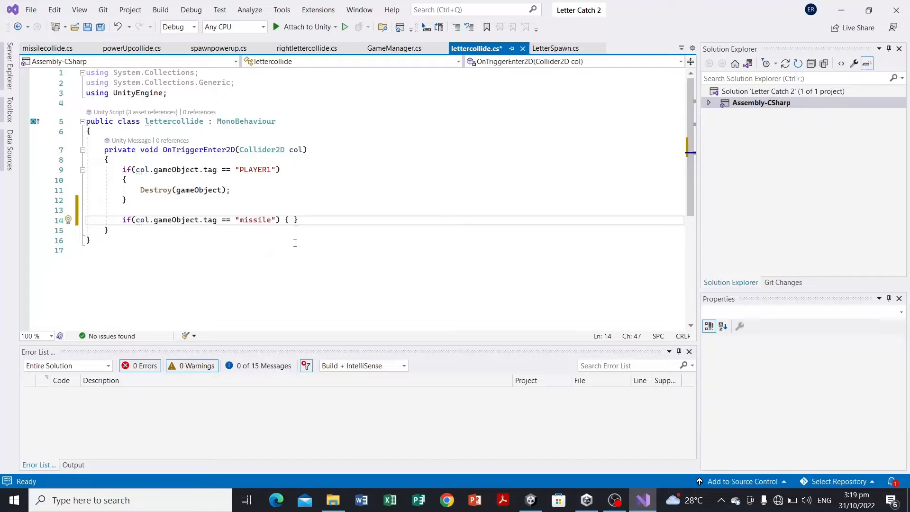
key(Return)
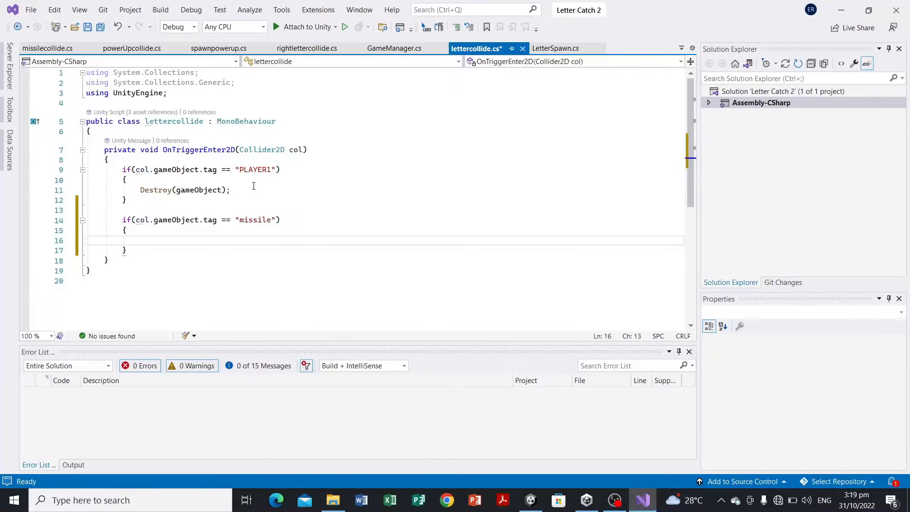
Step: Call Destroy(gameObject); inside the missile condition and save lettercollide.cs
text(Destr)
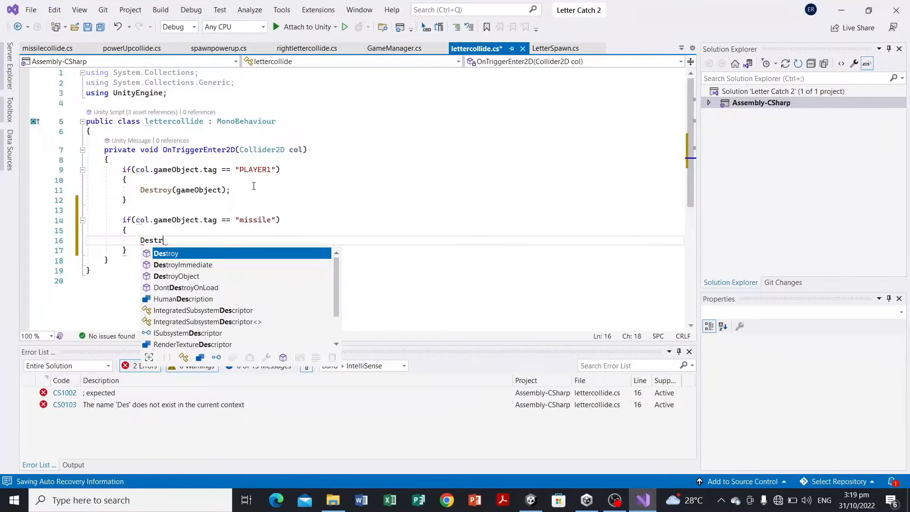
text(oy)
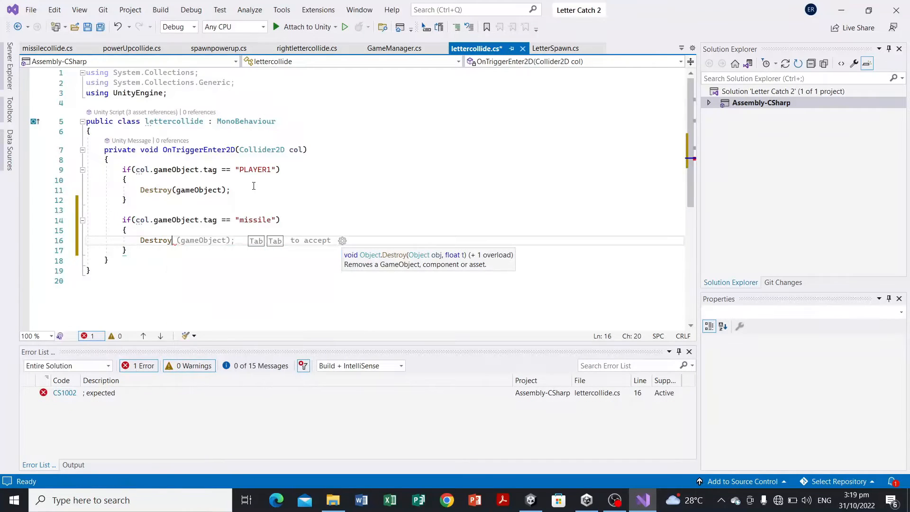
text((gameObjec)
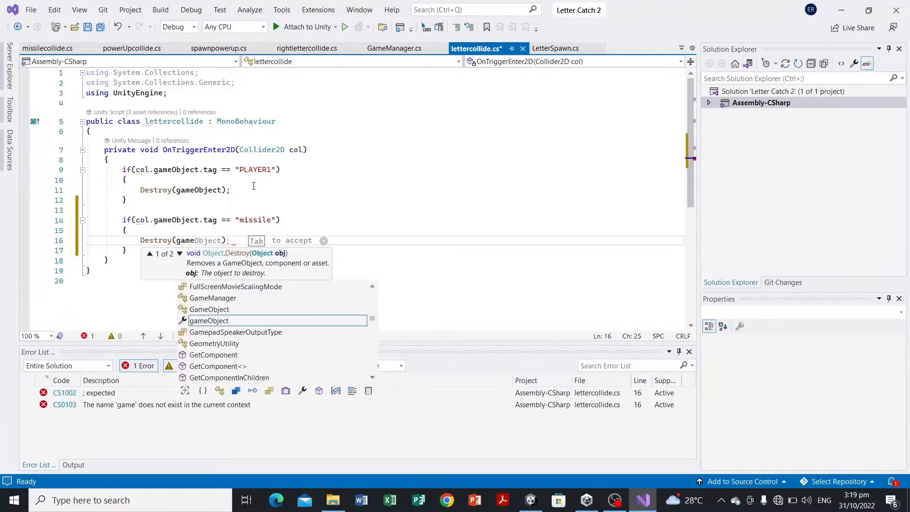
text(t)
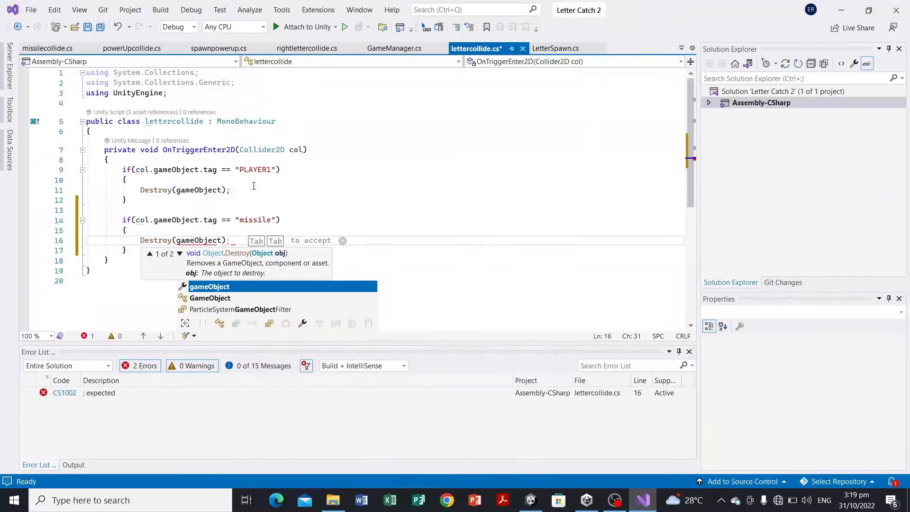
text();)
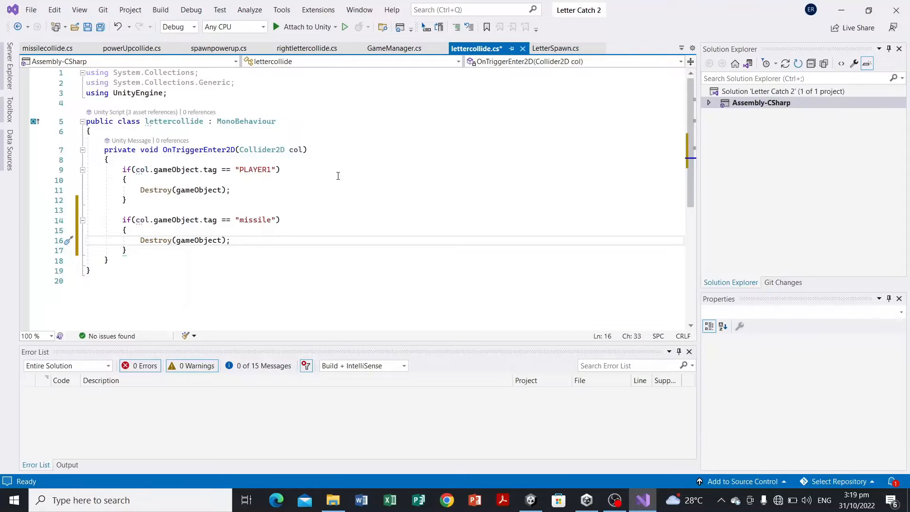
click(841, 10)
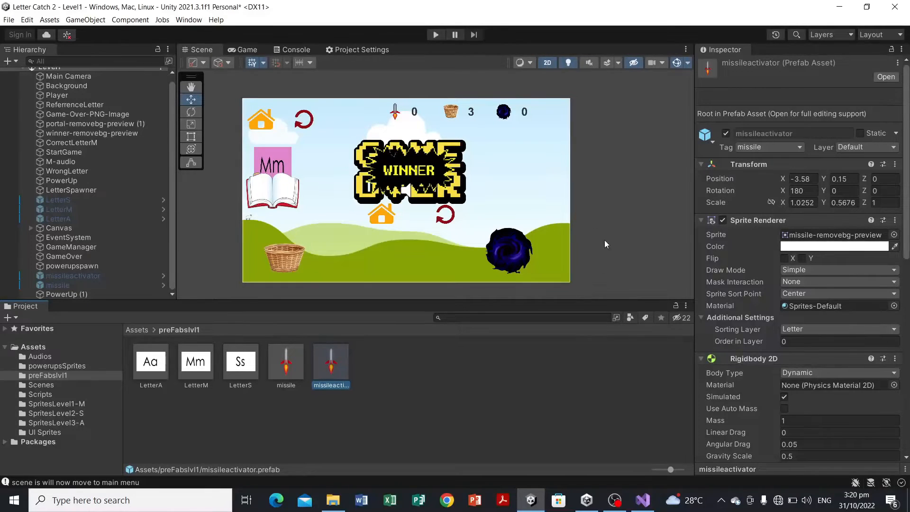
click(643, 500)
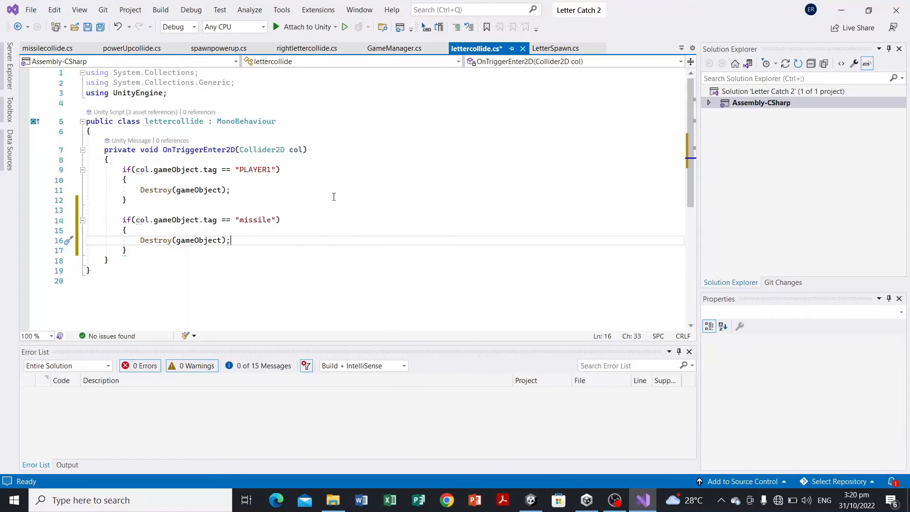
key(ctrl+s)
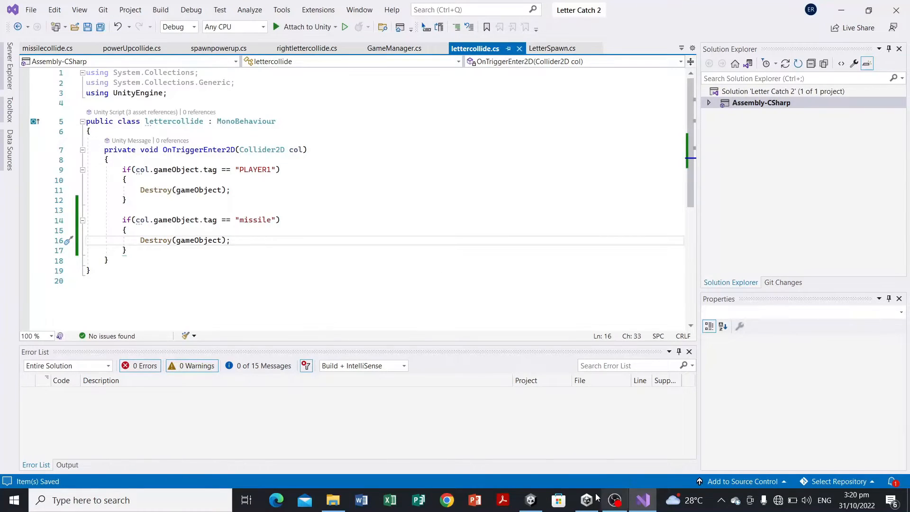
Step: Switch back to Unity and examine the missileactivator prefab's Sprite Renderer and Rigidbody 2D settings
mouse_move(531, 501)
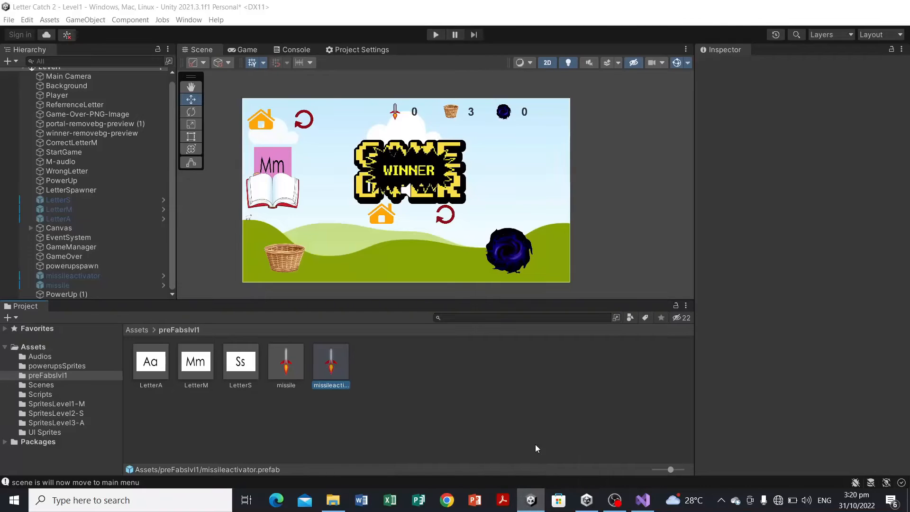
click(331, 364)
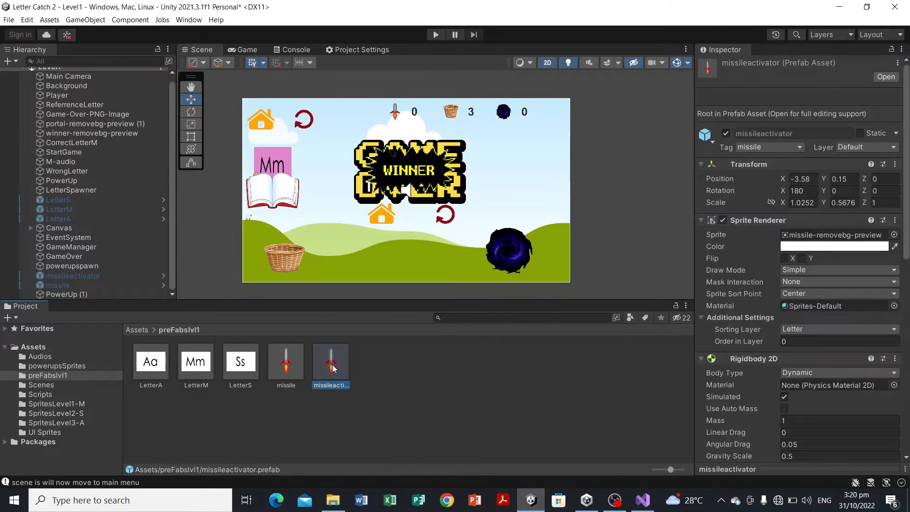
scroll(801, 358, down, 2)
scroll(802, 358, down, 3)
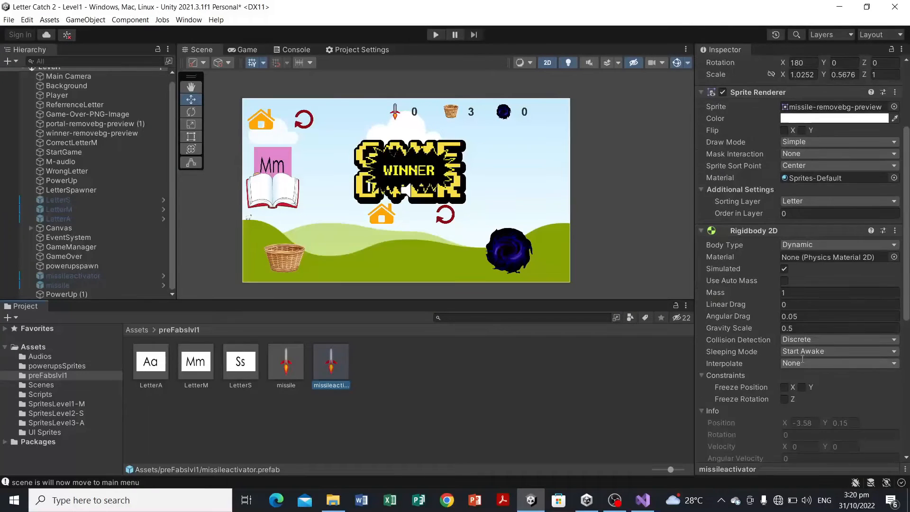
click(619, 289)
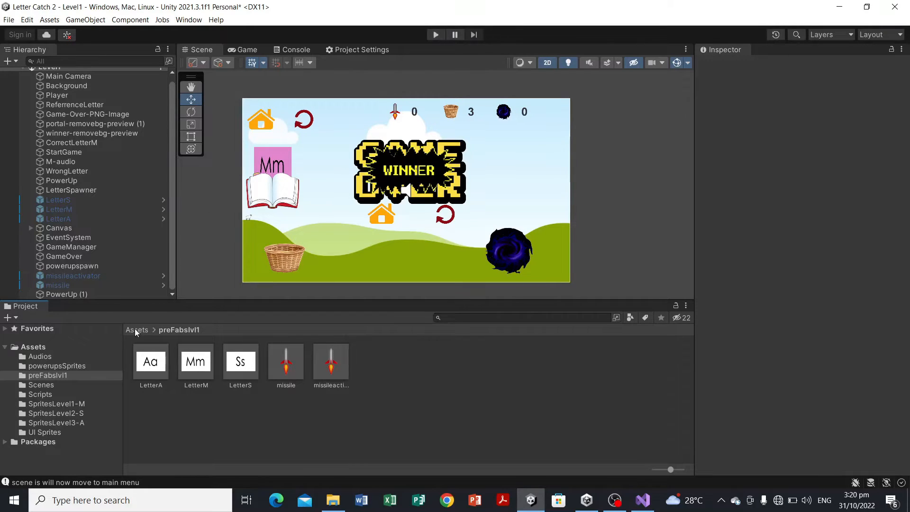
Step: Create a new C# script named levelPortal in the Scripts folder
click(40, 394)
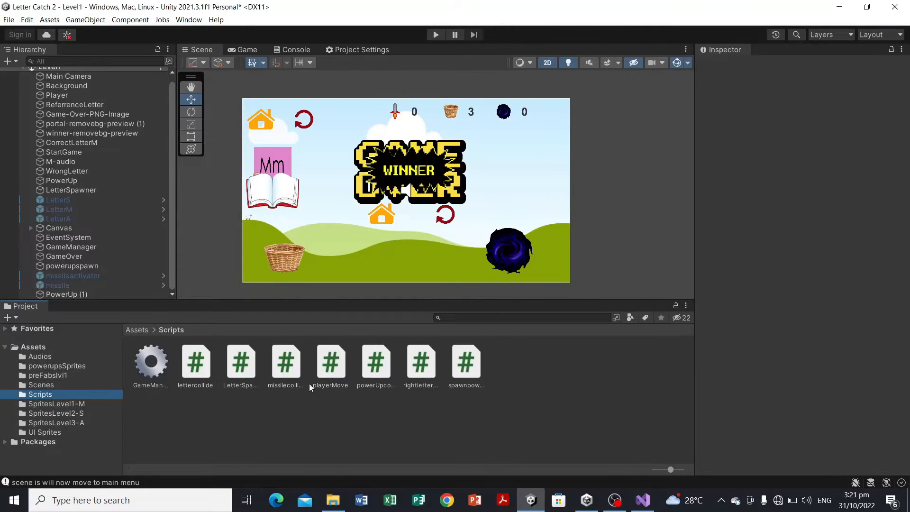
right_click(416, 430)
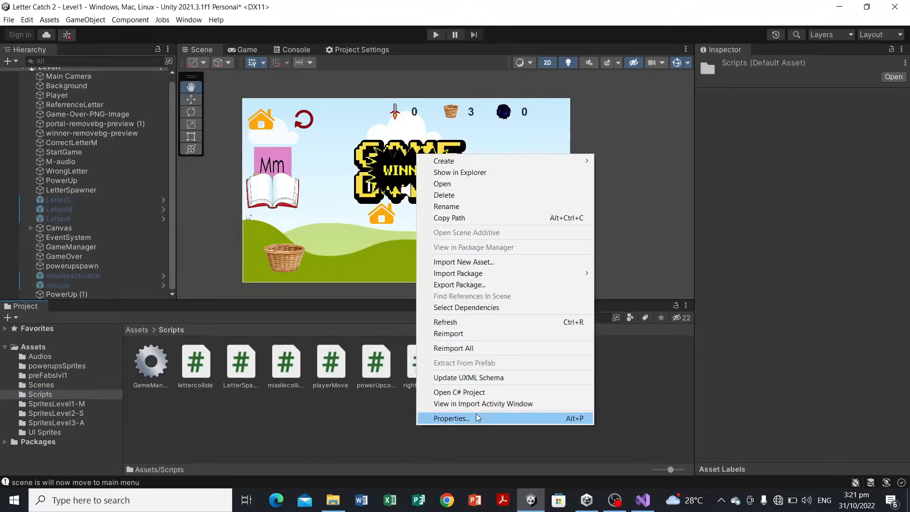
mouse_move(551, 160)
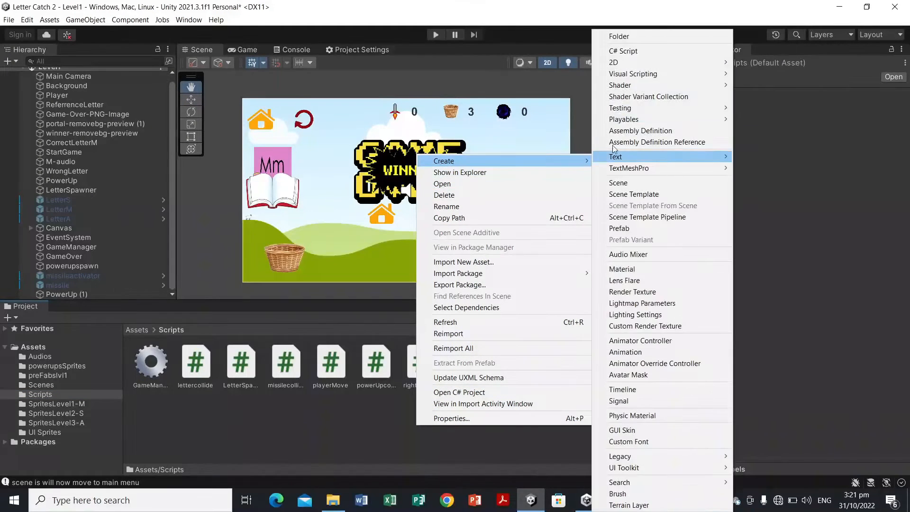
click(616, 53)
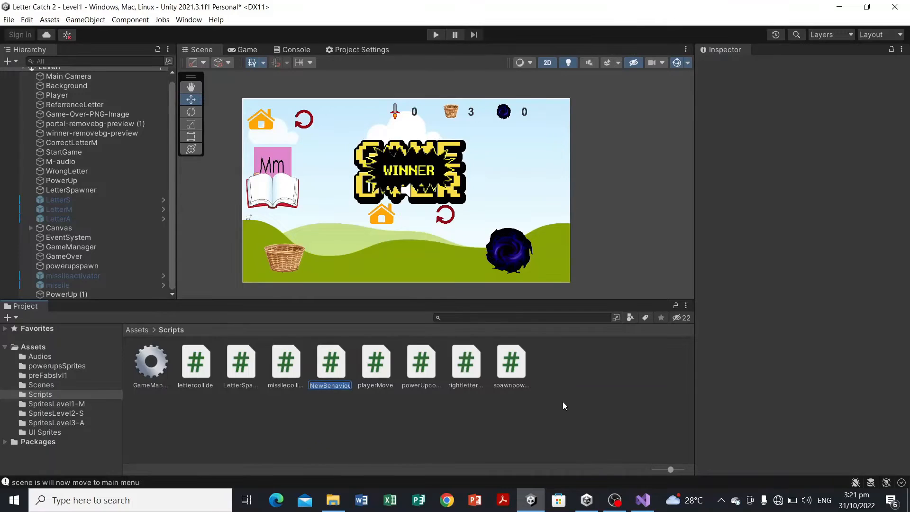
text(levelPortal)
key(Return)
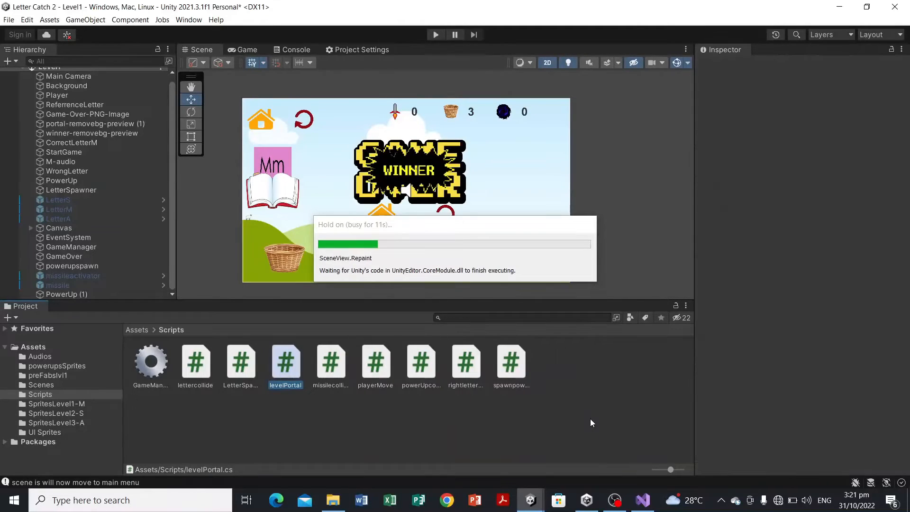
click(587, 419)
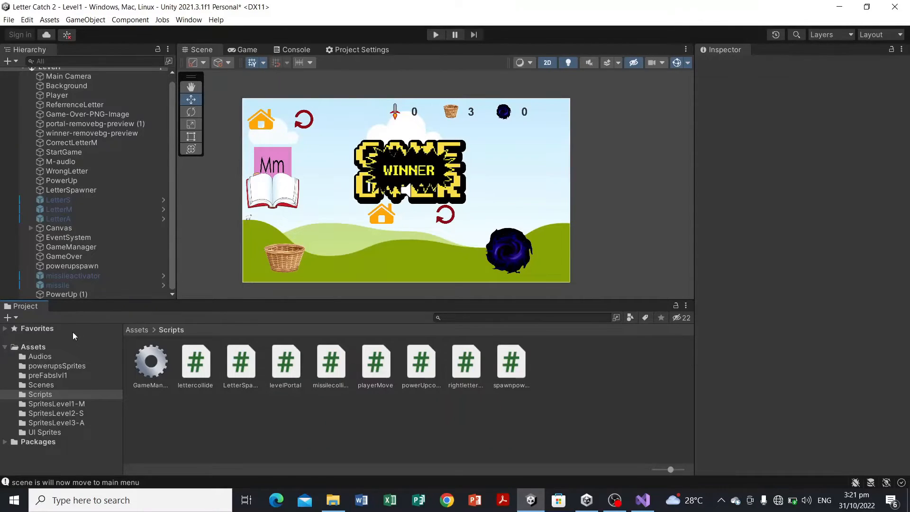
click(34, 347)
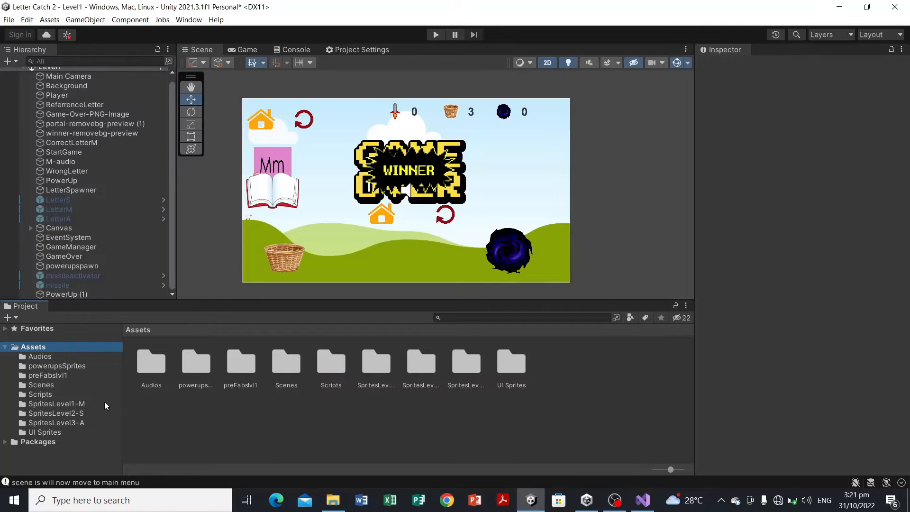
click(46, 395)
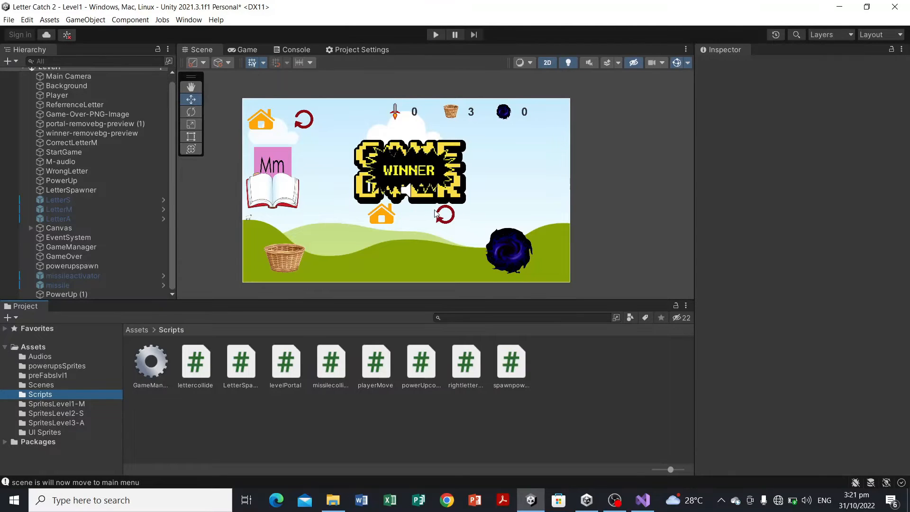
Step: Add a Circle Collider 2D to the portal object in the scene and make it a trigger
click(515, 250)
click(516, 250)
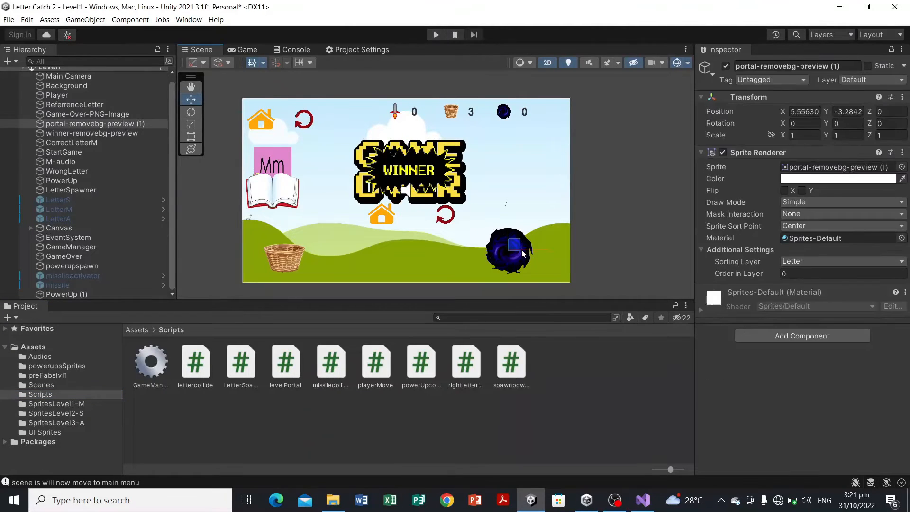
click(801, 336)
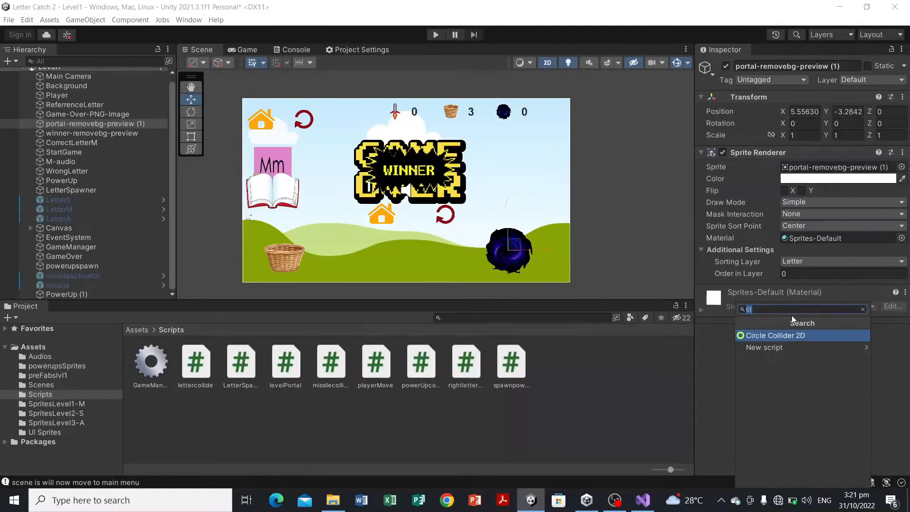
click(792, 336)
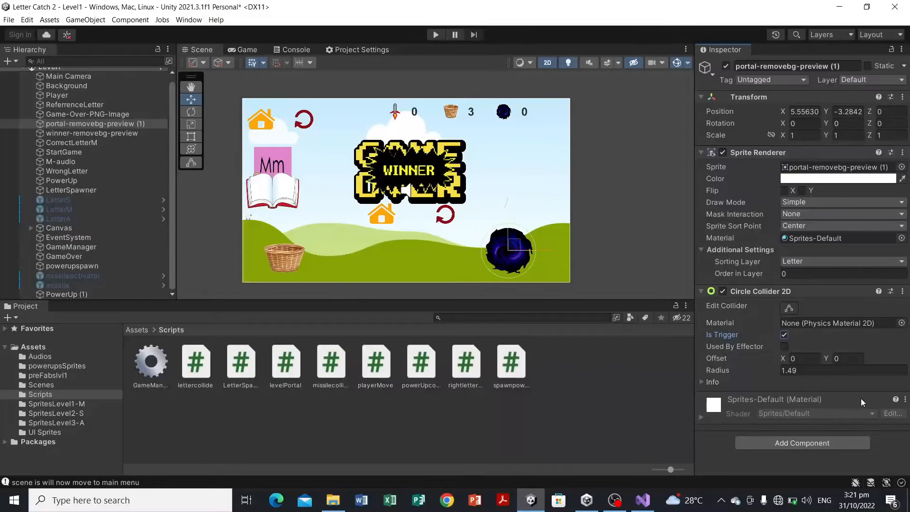
Step: Add a Rigidbody 2D to the portal object and set its Gravity Scale to 0
click(837, 443)
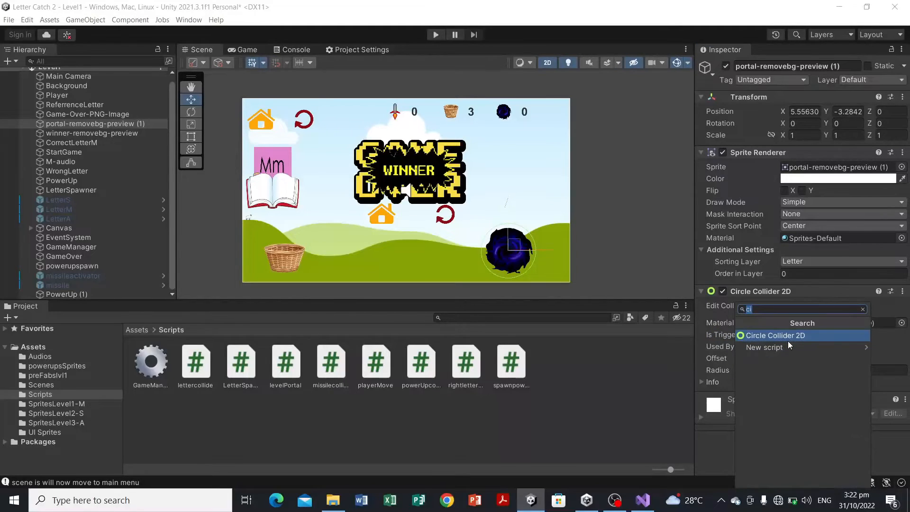
text(ri)
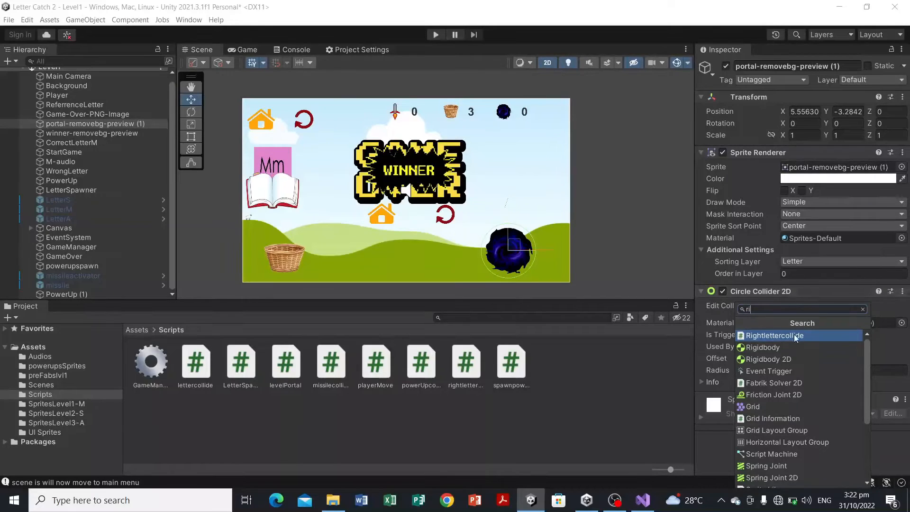
click(795, 358)
scroll(789, 354, down, 5)
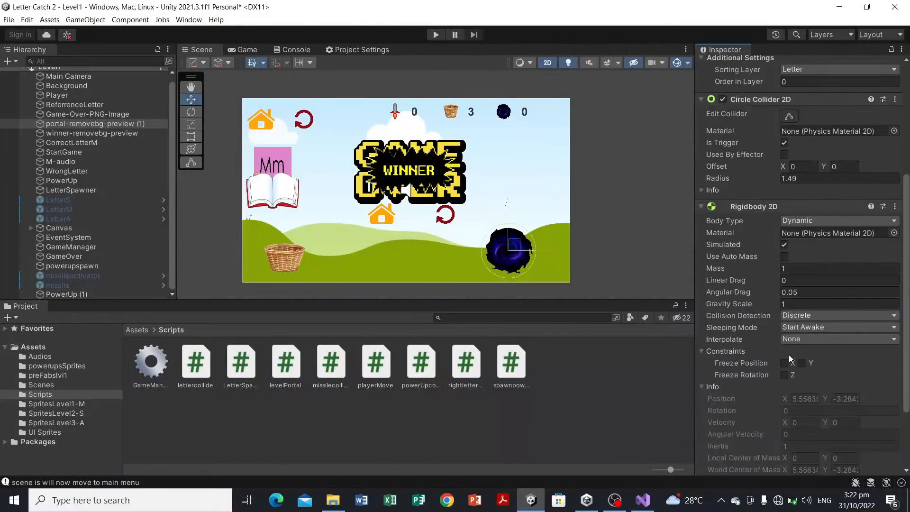
click(798, 304)
text(0)
click(639, 383)
click(519, 262)
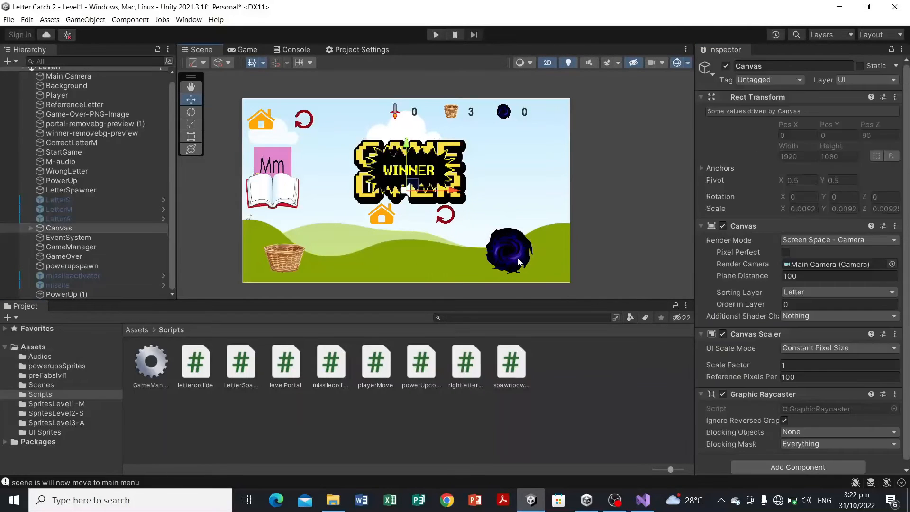
Step: Attach the levelPortal script to the portal object in the scene
click(518, 262)
scroll(881, 354, down, 10)
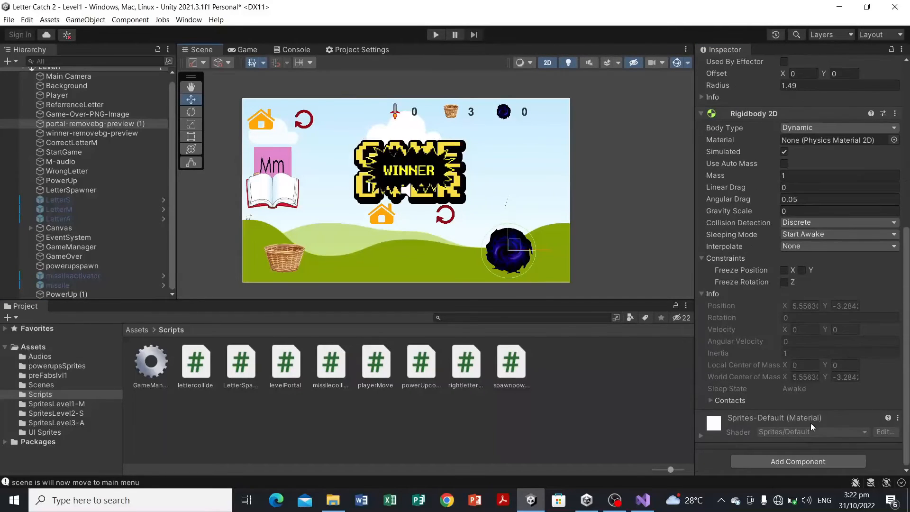
click(809, 462)
text(ri)
key(BackSpace)
key(BackSpace)
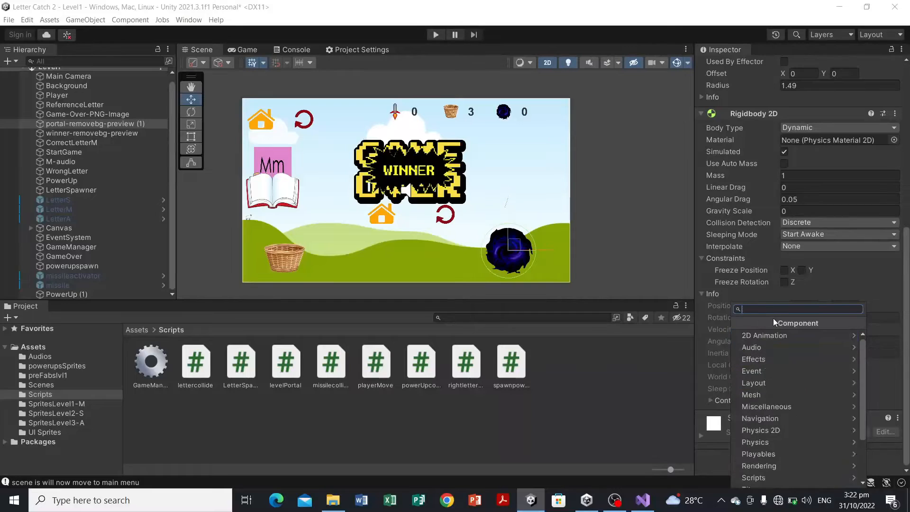
click(774, 476)
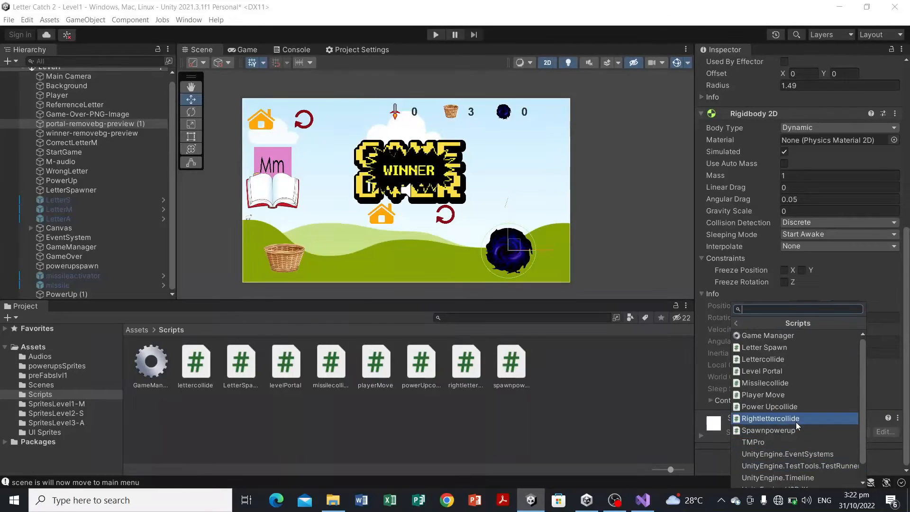
click(778, 373)
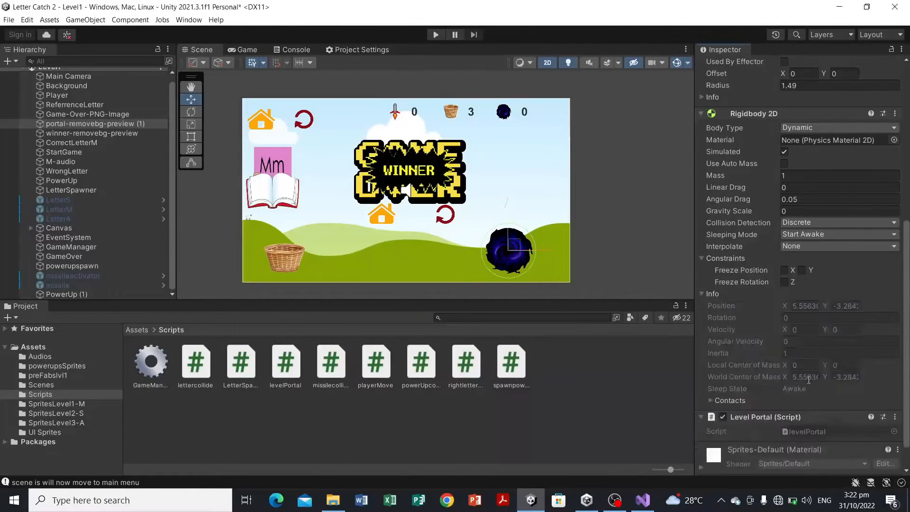
Step: Open the levelPortal script in Visual Studio and delete its default Start and Update methods with their comments
double_click(798, 431)
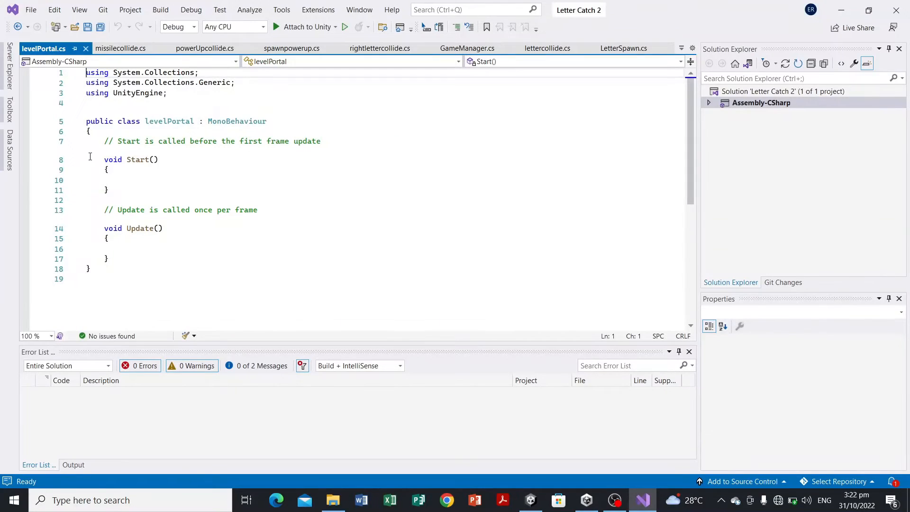
drag(101, 140, 162, 262)
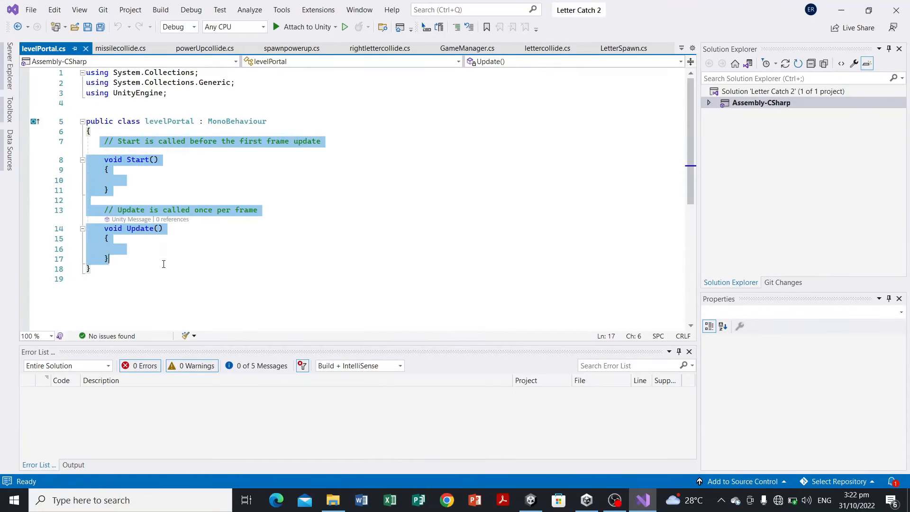
key(BackSpace)
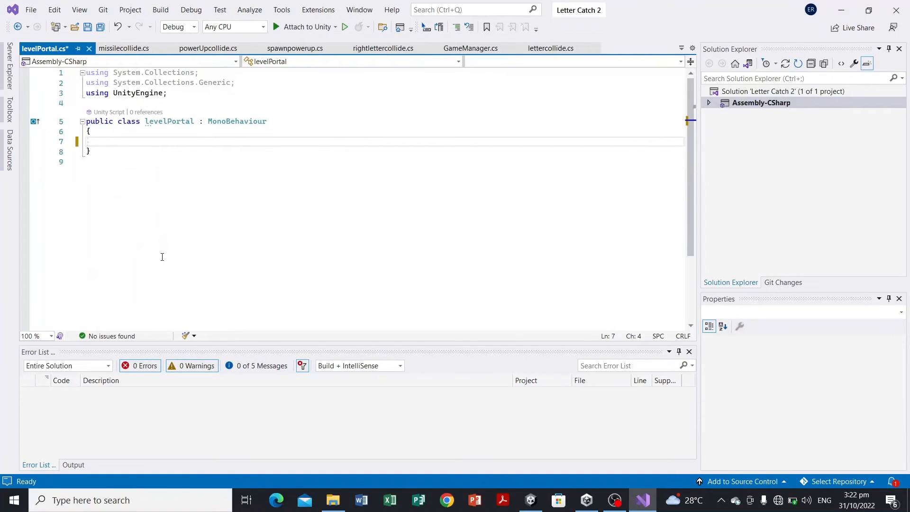
Step: Add a private OnTriggerEnter2D method to the levelPortal class and name its Collider2D parameter col
text(void On)
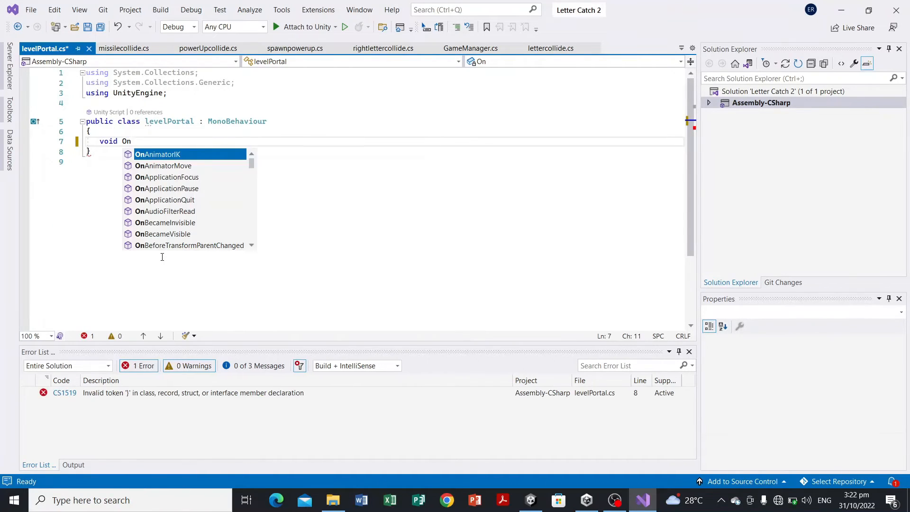
text(trigger)
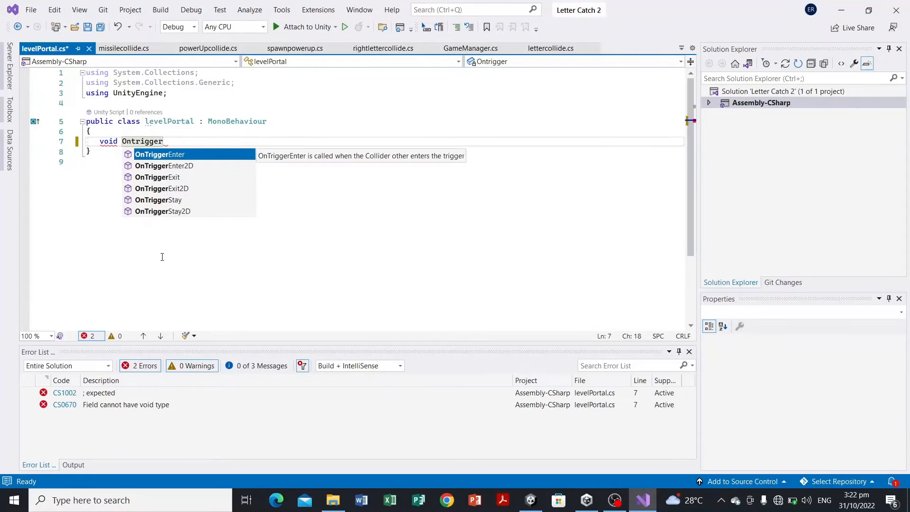
key(Down)
key(Tab)
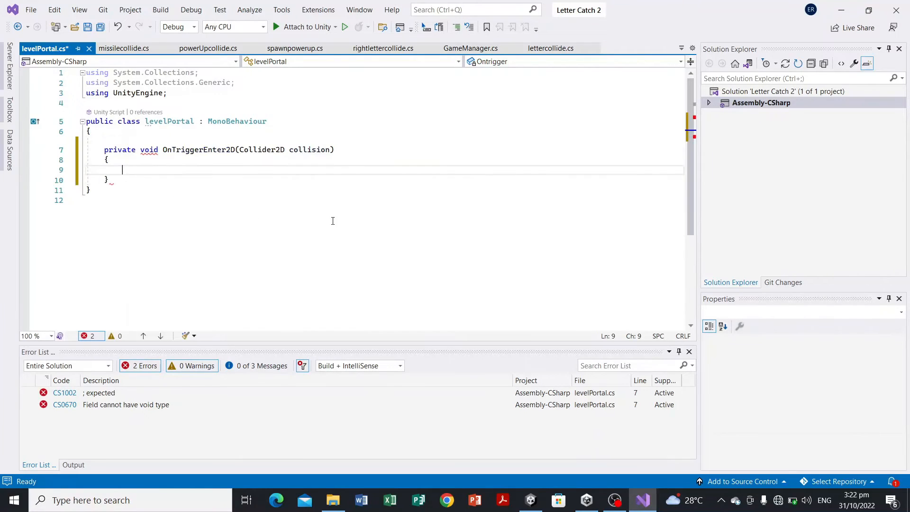
click(331, 150)
key(BackSpace)
key(BackSpace)
key(BackSpace)
key(BackSpace)
key(BackSpace)
key(BackSpace)
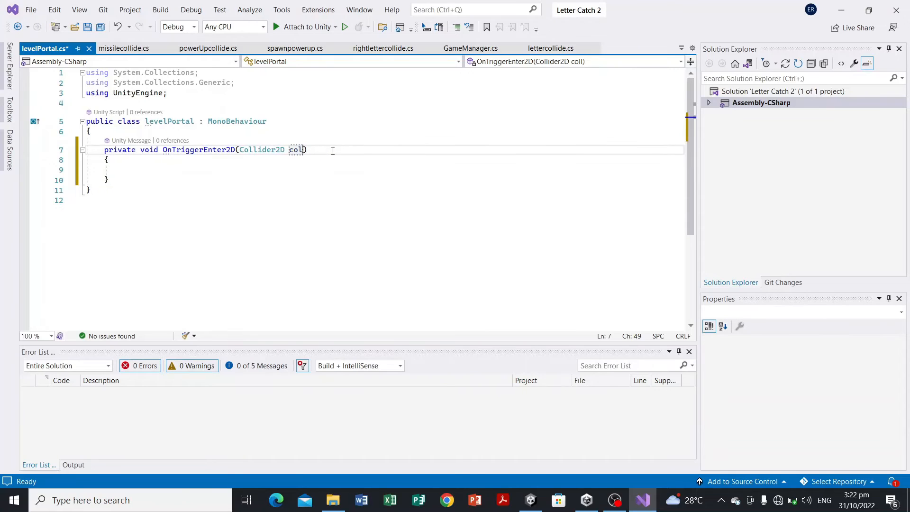
Step: Inside OnTriggerEnter2D, add an if block checking that col.gameObject.tag == "PLAYER1"
click(173, 175)
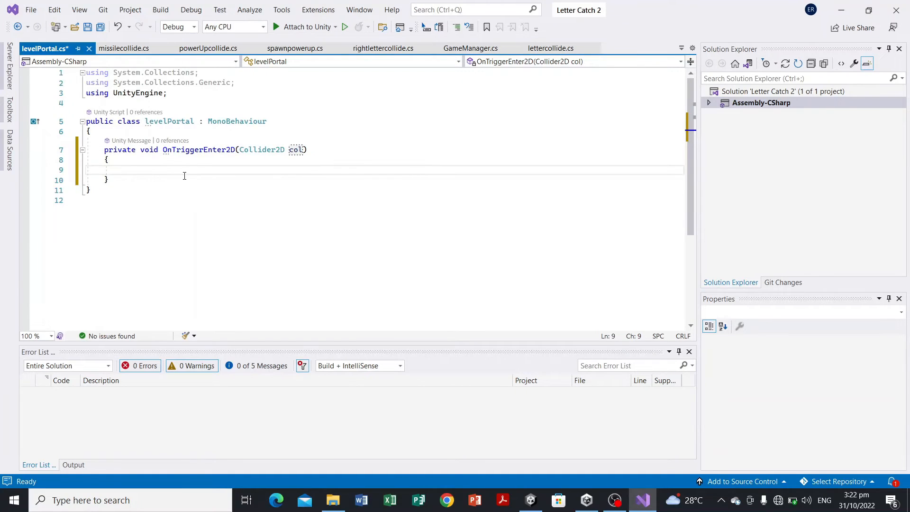
text(if()
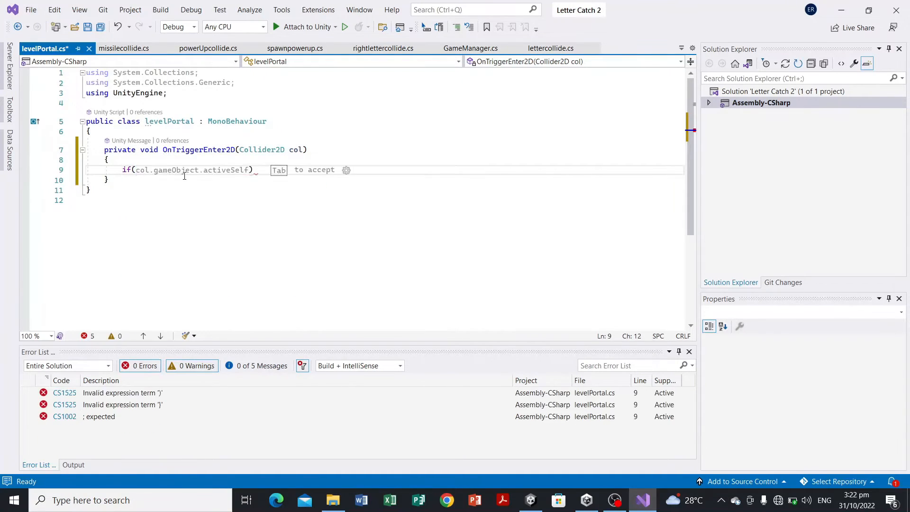
text(col.ga)
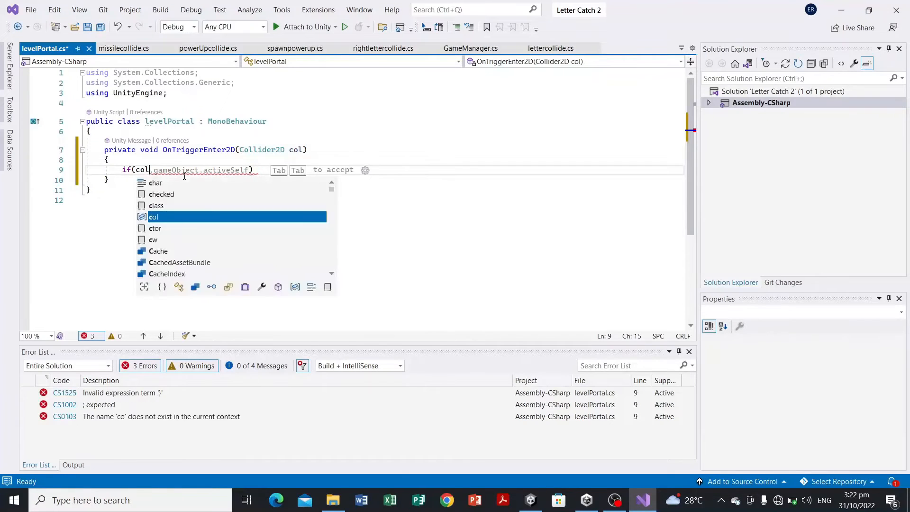
text(meObject)
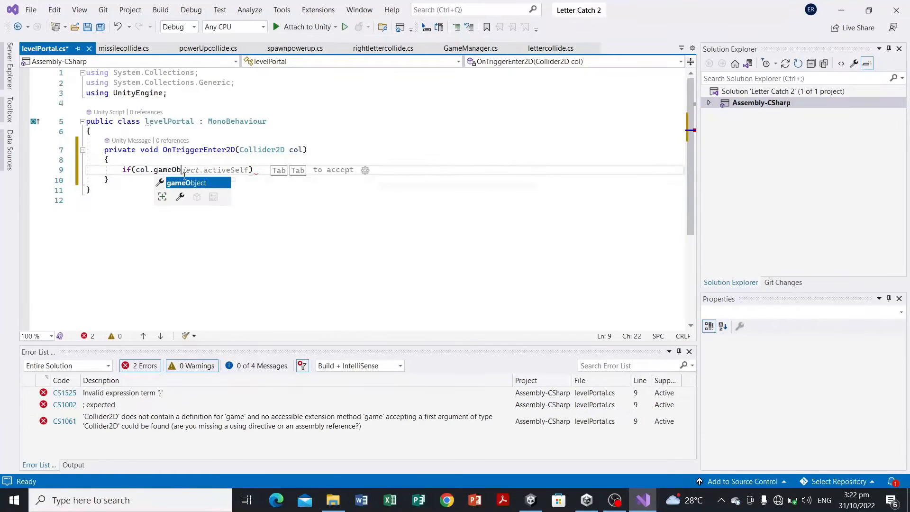
text(.tag ==)
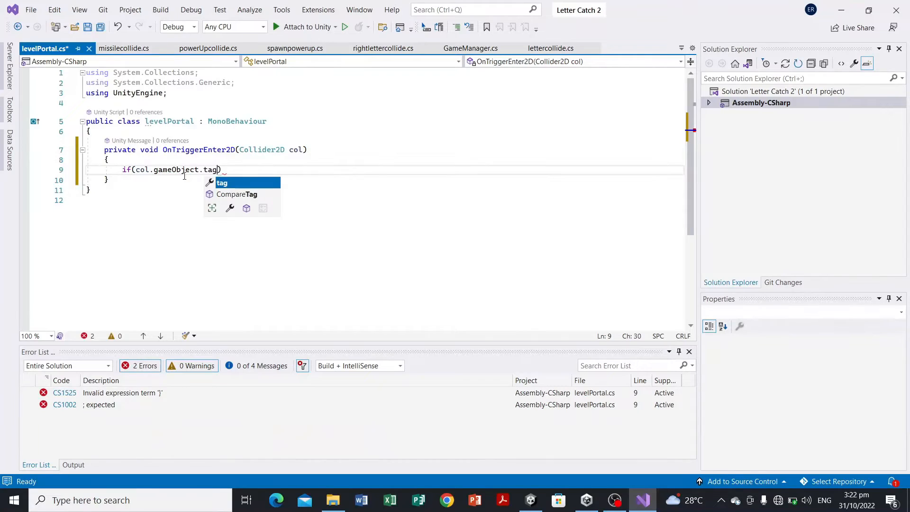
text( "pl)
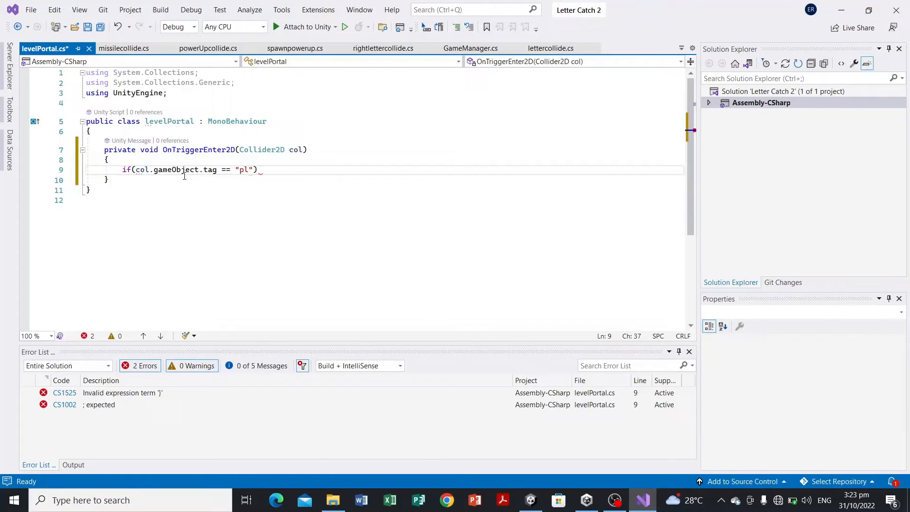
key(BackSpace)
key(Caps_Lock)
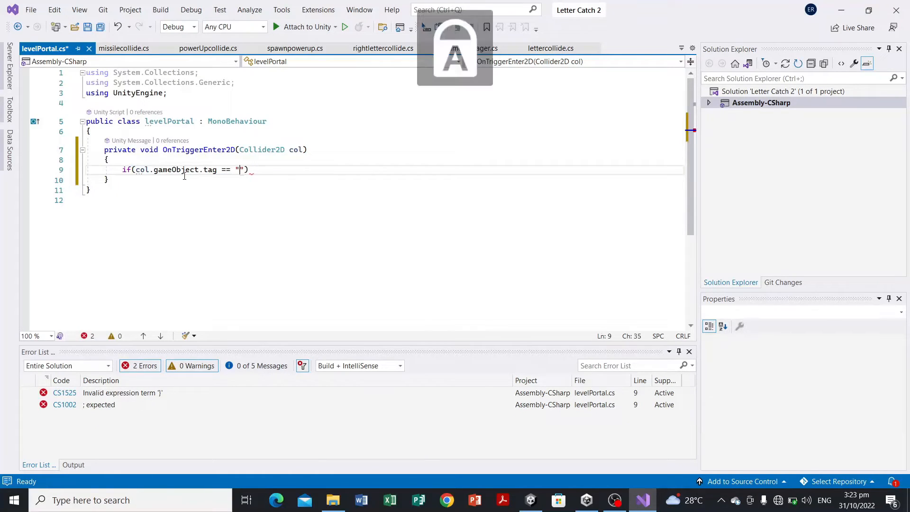
text(PLAYER1"))
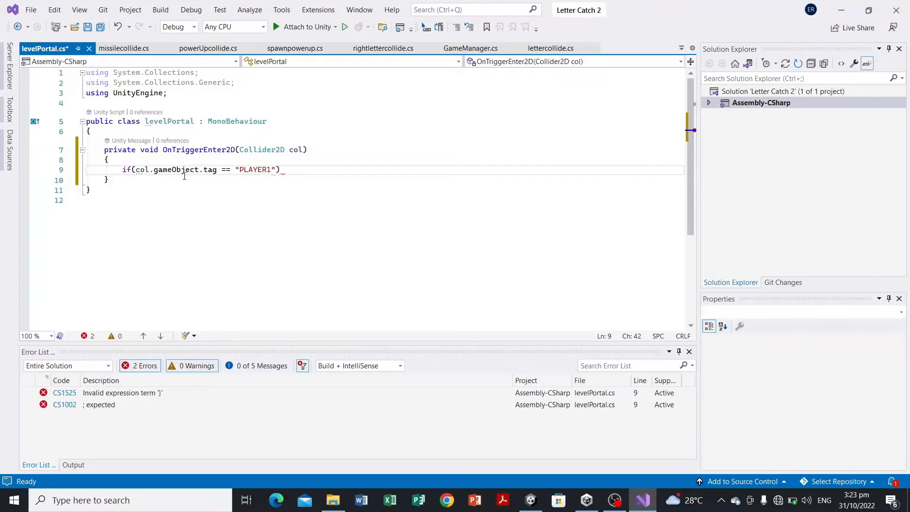
text({)
key(Return)
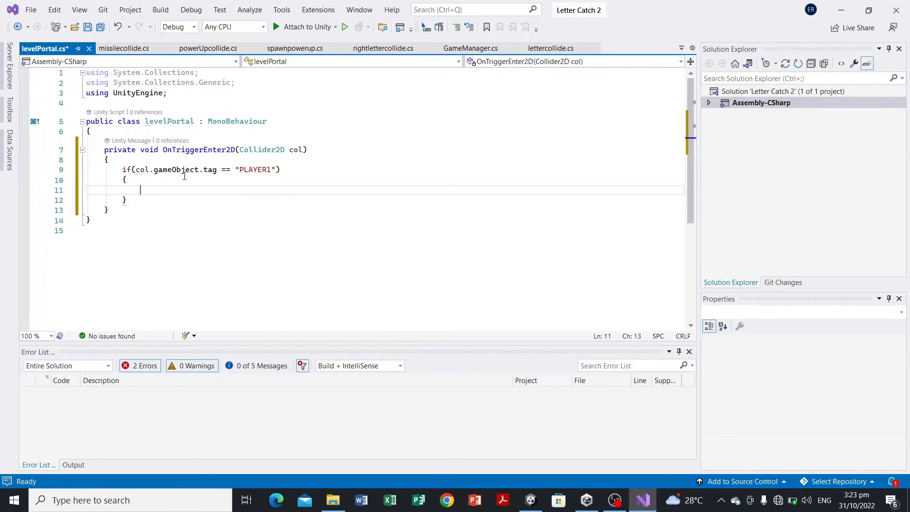
Step: Inside the if block, write a print call that outputs "level up"
text(PRINT)
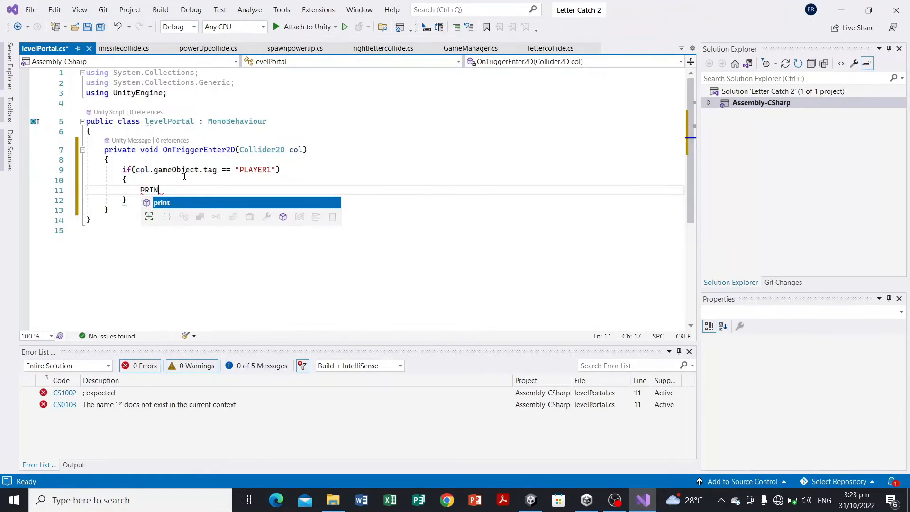
key(BackSpace)
key(BackSpace)
key(BackSpace)
key(BackSpace)
key(BackSpace)
key(Caps_Lock)
text(print)
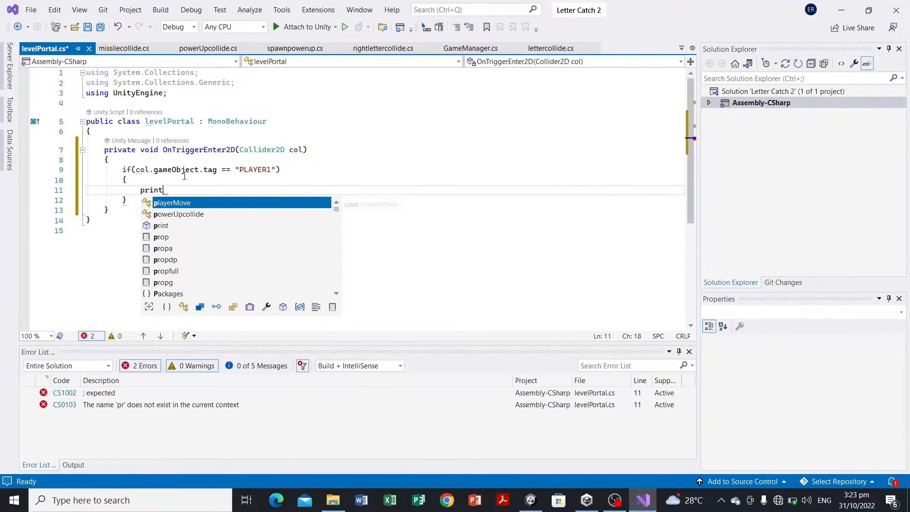
text((")
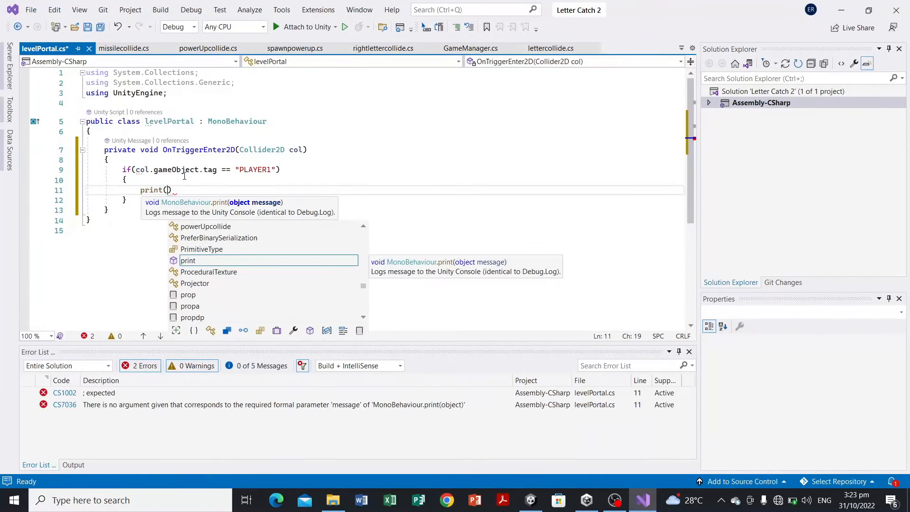
text(level uo)
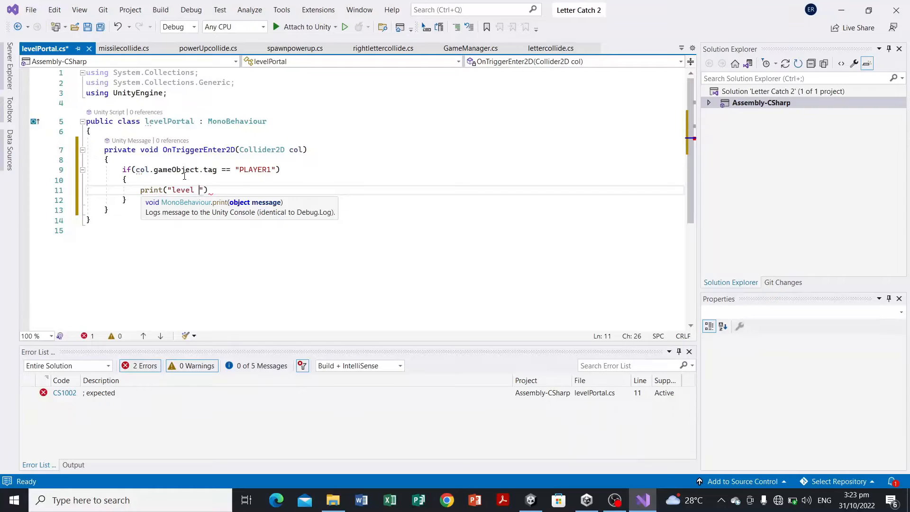
key(BackSpace)
text(p")
click(221, 190)
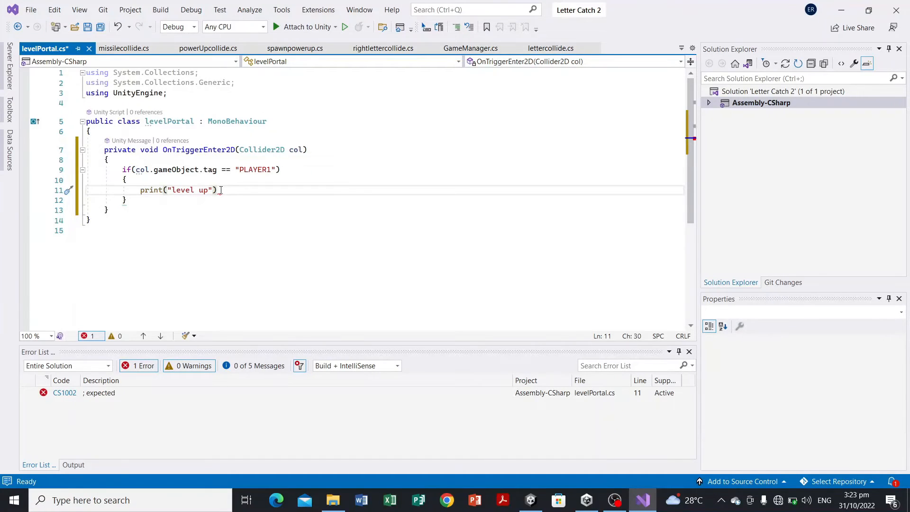
Step: Below the print call, add the comment "// proceed to the next level"
key(Return)
text(?)
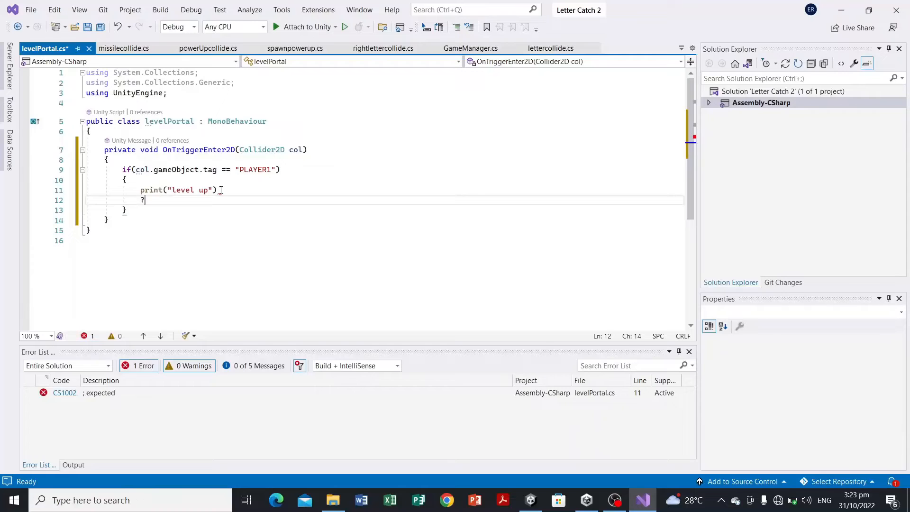
key(BackSpace)
text(// procees to t)
key(BackSpace)
key(BackSpace)
key(BackSpace)
key(BackSpace)
key(BackSpace)
key(BackSpace)
text(d to the next level)
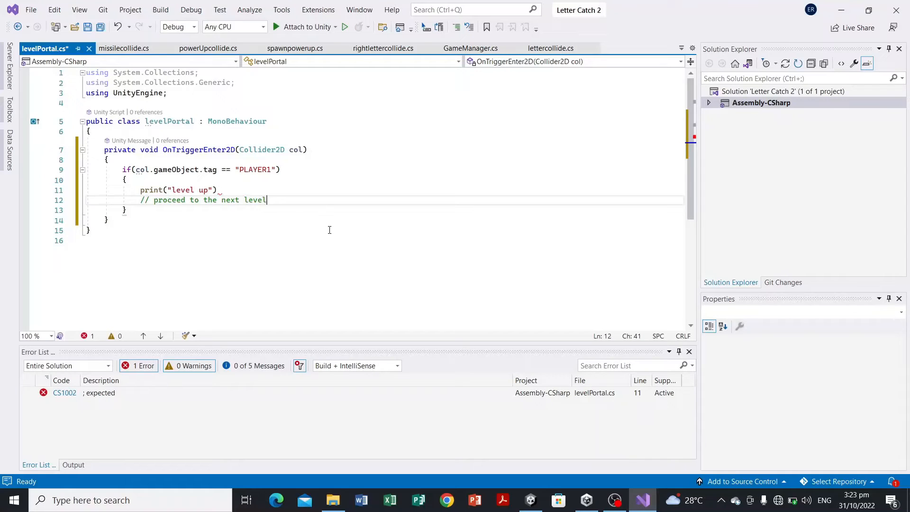
Step: End the print("level up") statement with a semicolon and save the levelPortal script
key(ctrl+s)
click(223, 190)
text(;)
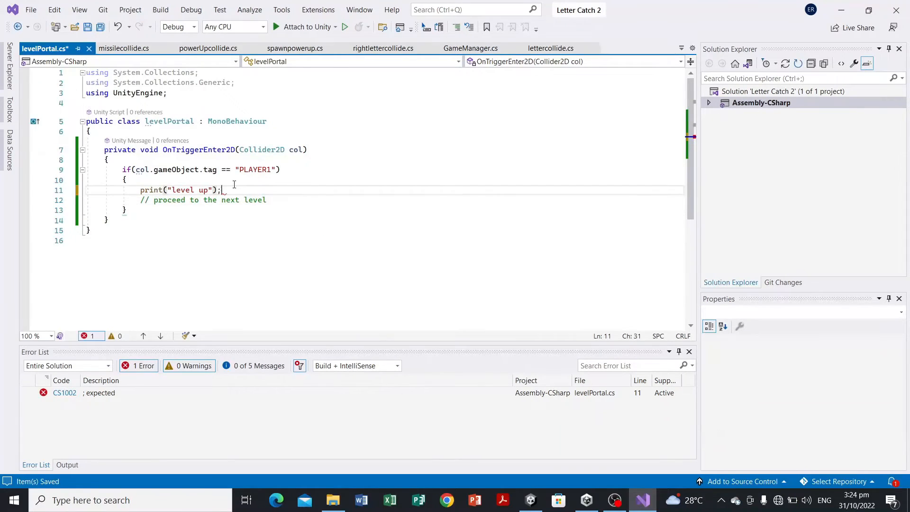
key(ctrl+s)
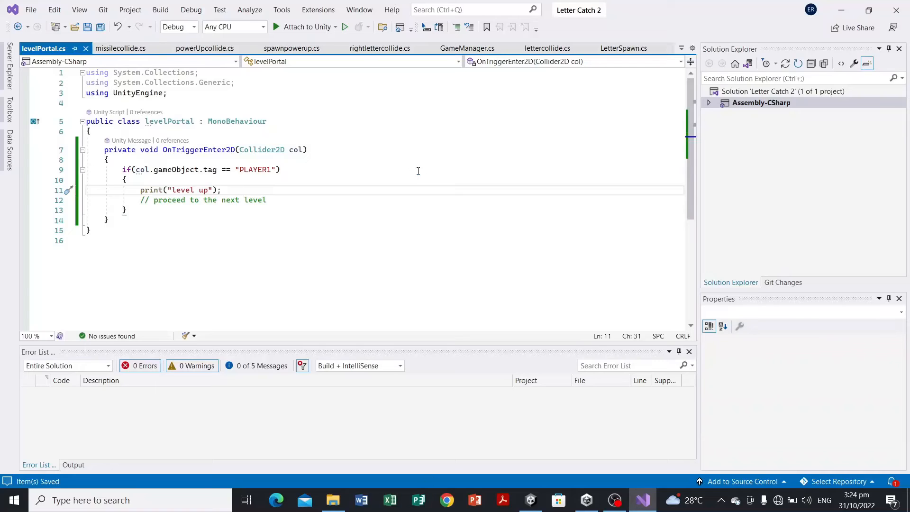
Step: Switch back to Unity, review the portal object's components, and show the Console
click(531, 500)
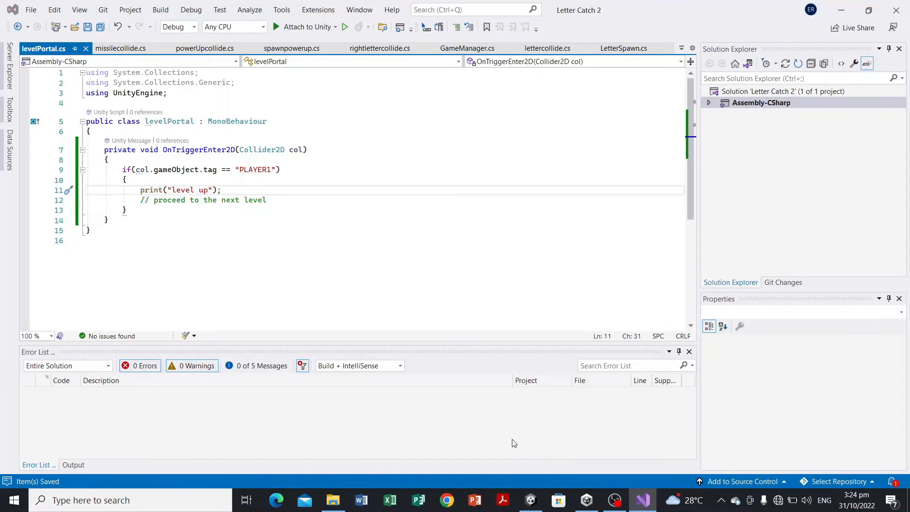
click(530, 500)
mouse_move(530, 503)
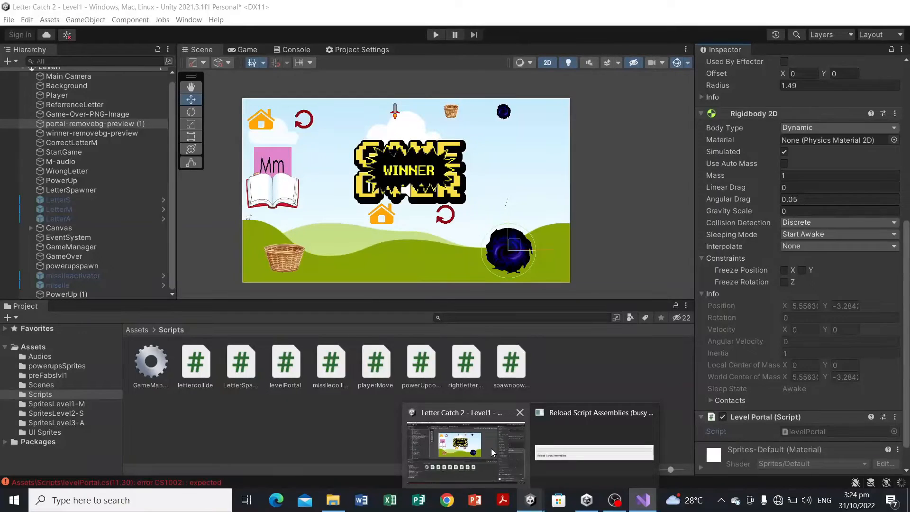
click(490, 444)
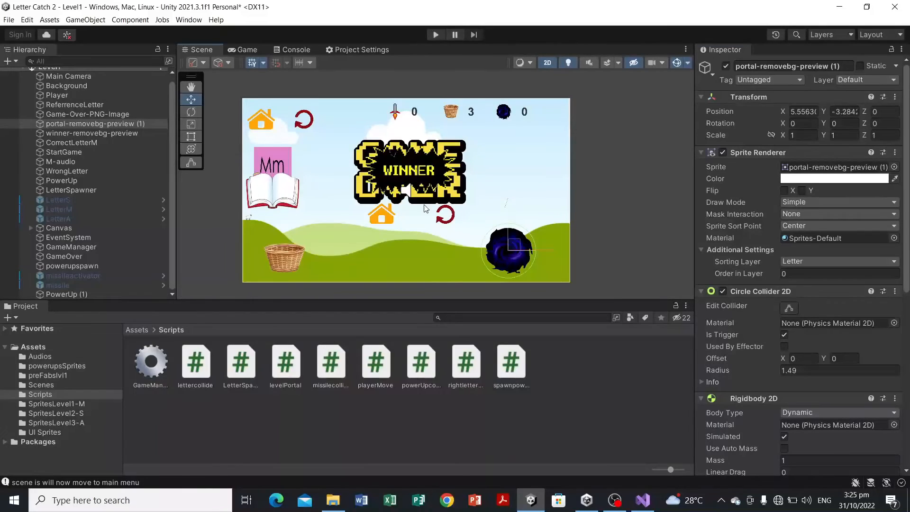
scroll(846, 341, down, 4)
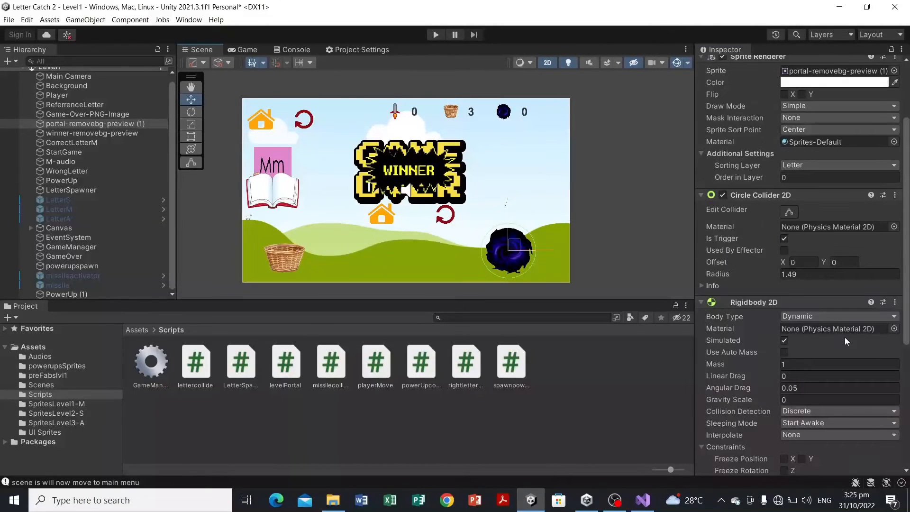
scroll(845, 337, down, 8)
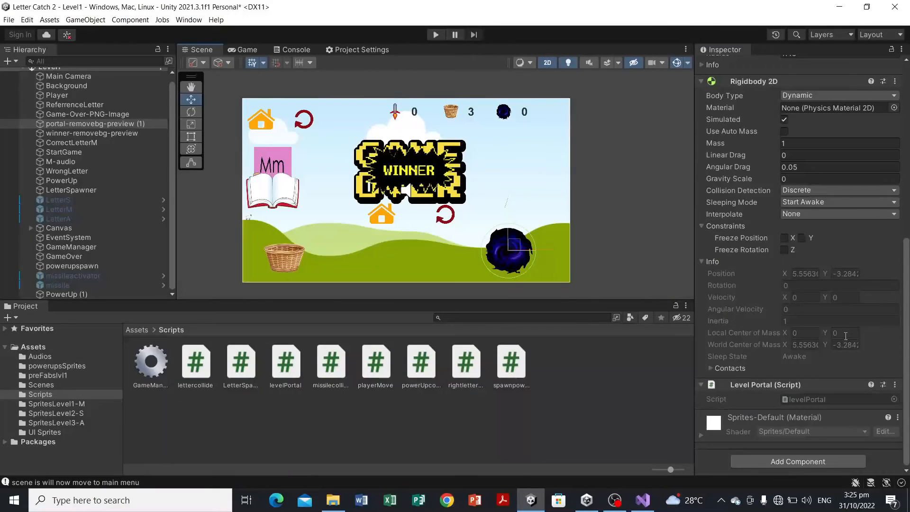
click(295, 50)
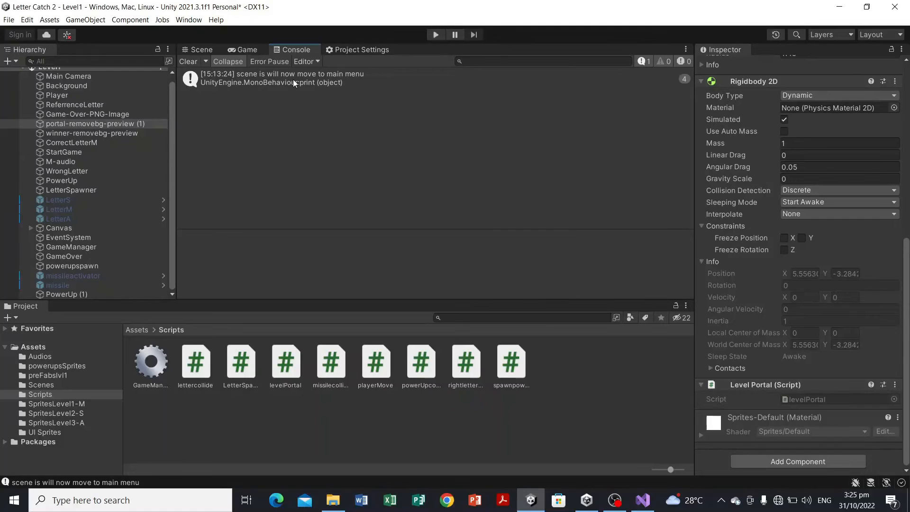
Step: Review the levelPortal script in Visual Studio and return to the Level1 scene in Unity
click(641, 501)
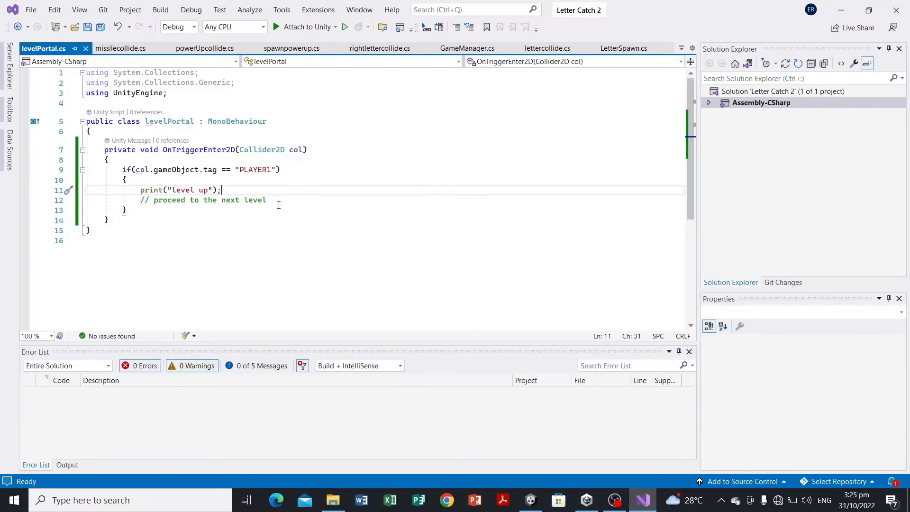
click(615, 500)
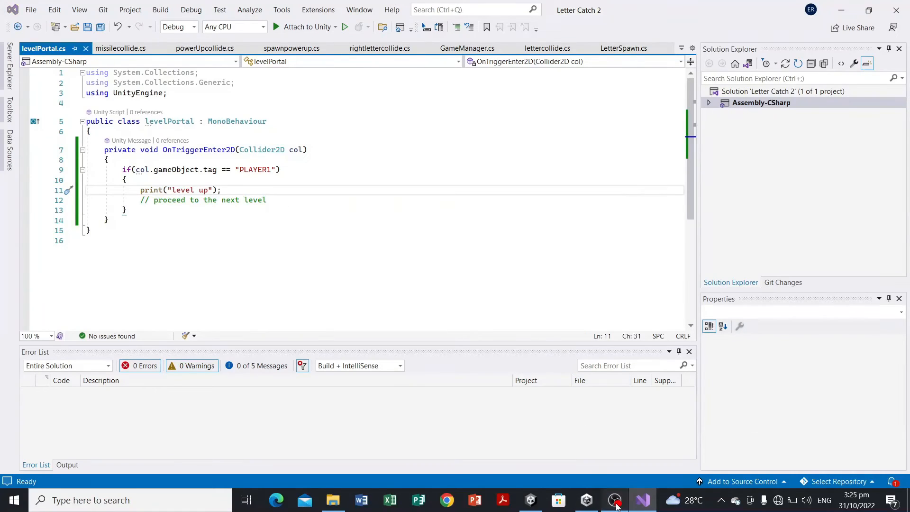
click(615, 501)
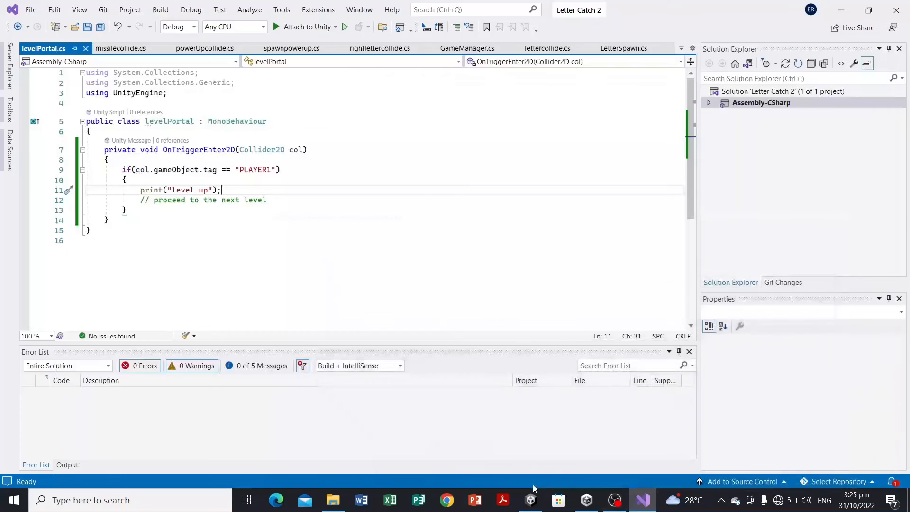
click(531, 501)
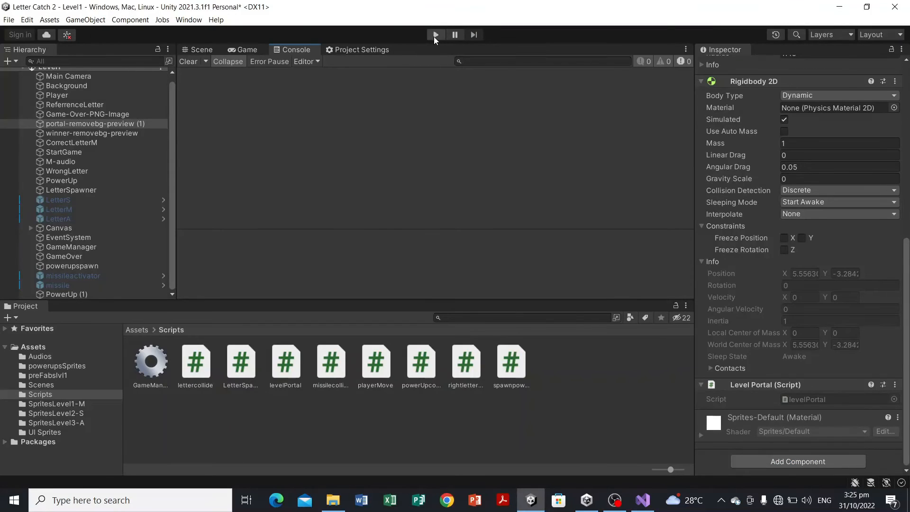
Step: Play-test Level1, steering the basket to catch an Mm letter and missile power-ups while avoiding the wrong letters
click(435, 35)
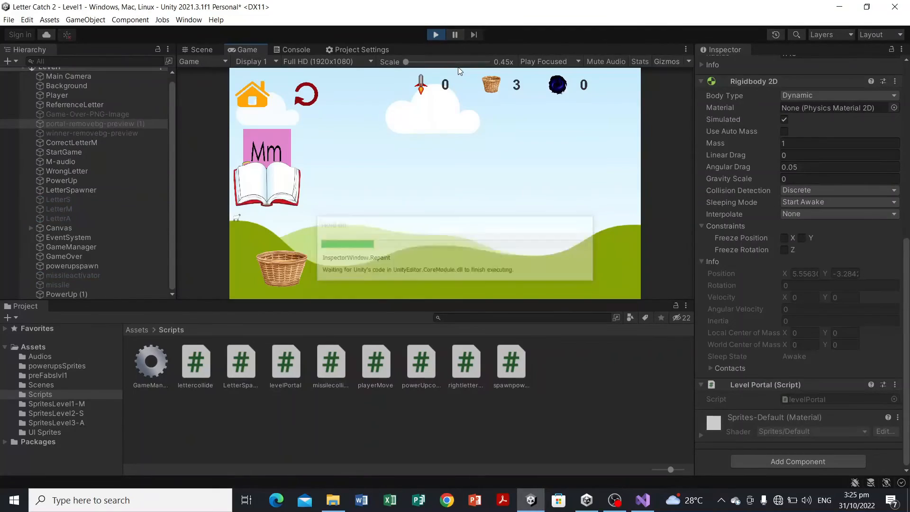
key(Right)
key(Left)
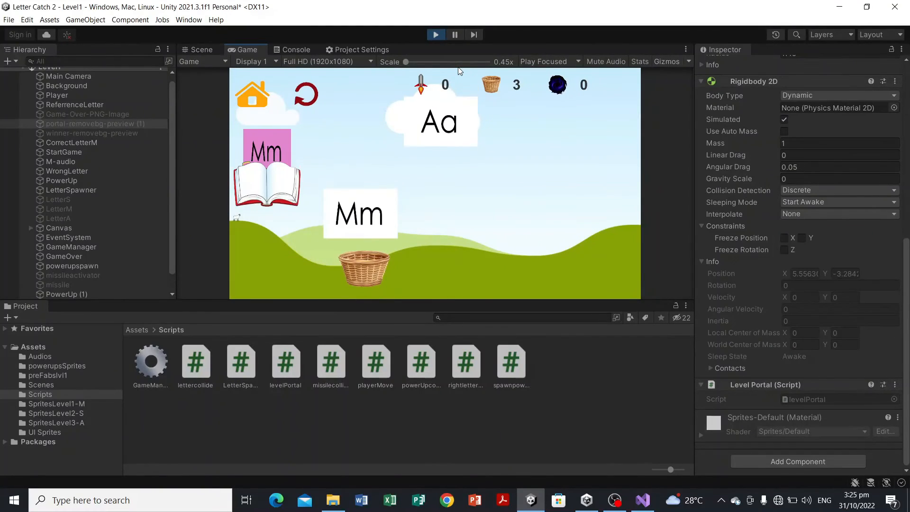
key(Right)
key(Right)
key(Left)
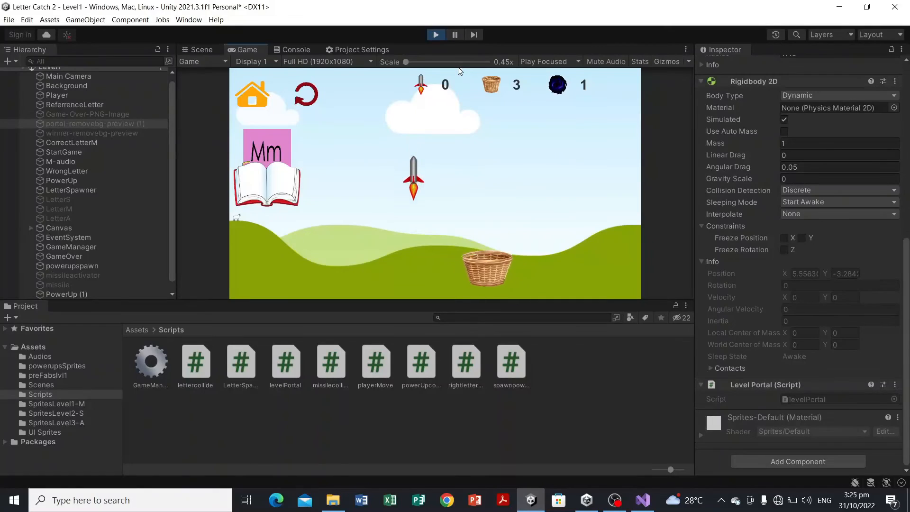
key(Right)
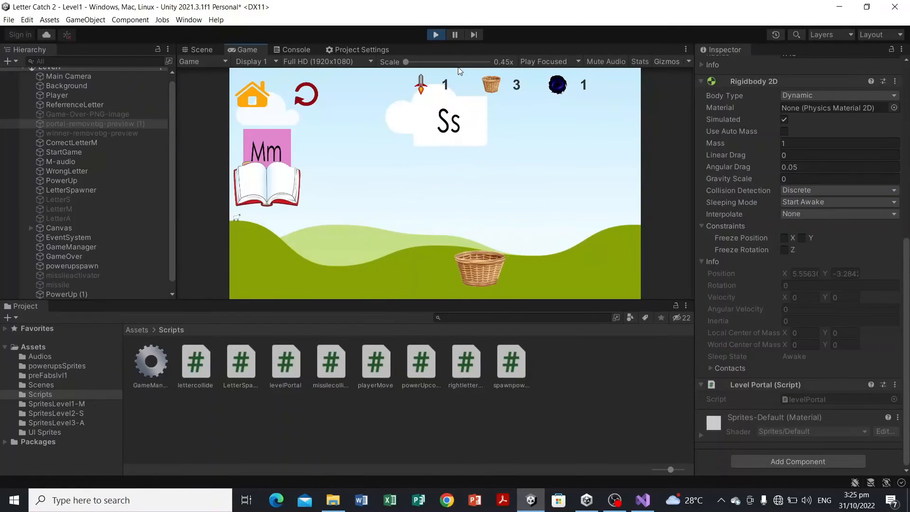
key(Left)
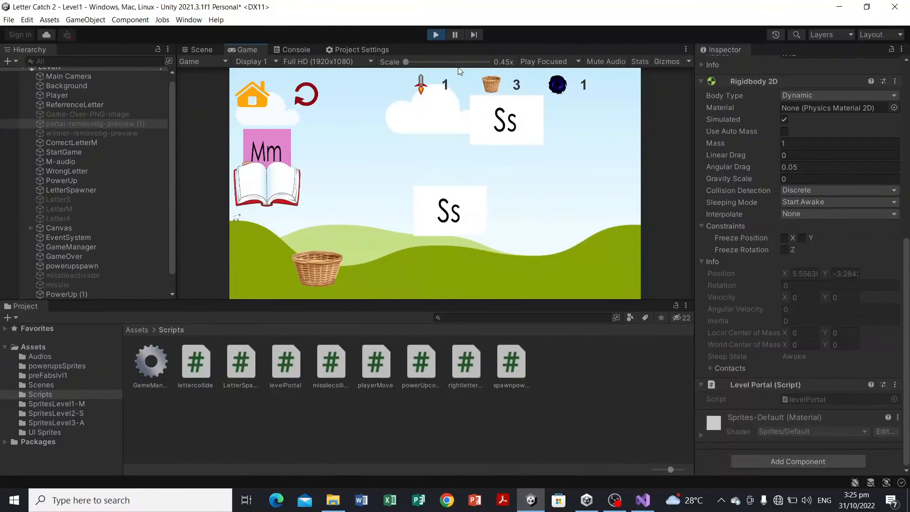
key(Right)
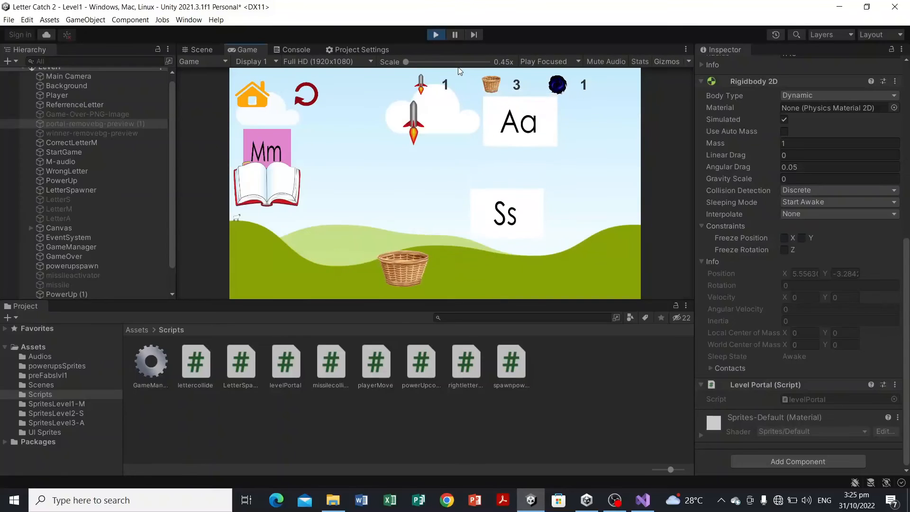
key(Left)
key(Right)
key(Left)
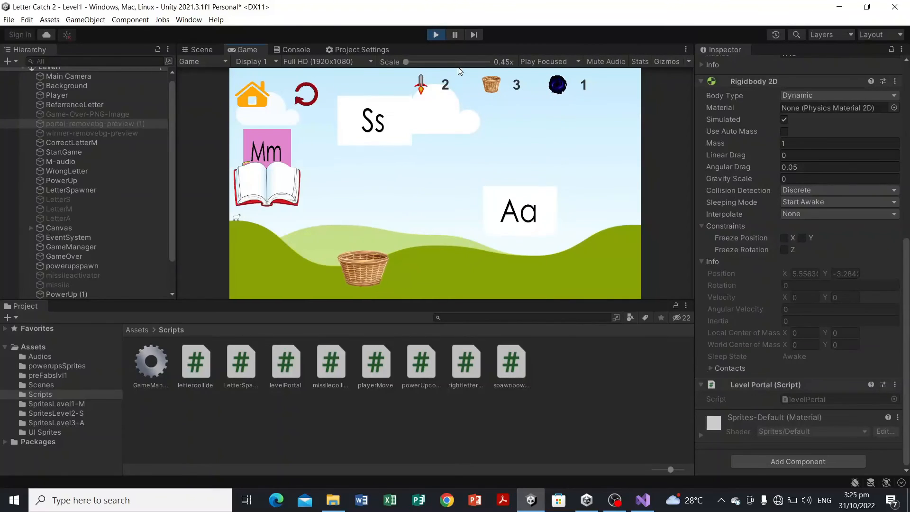
Step: Test the missiles by firing them at falling wrong letters, catching another missile power-up between shots
key(Right)
key(space)
key(Right)
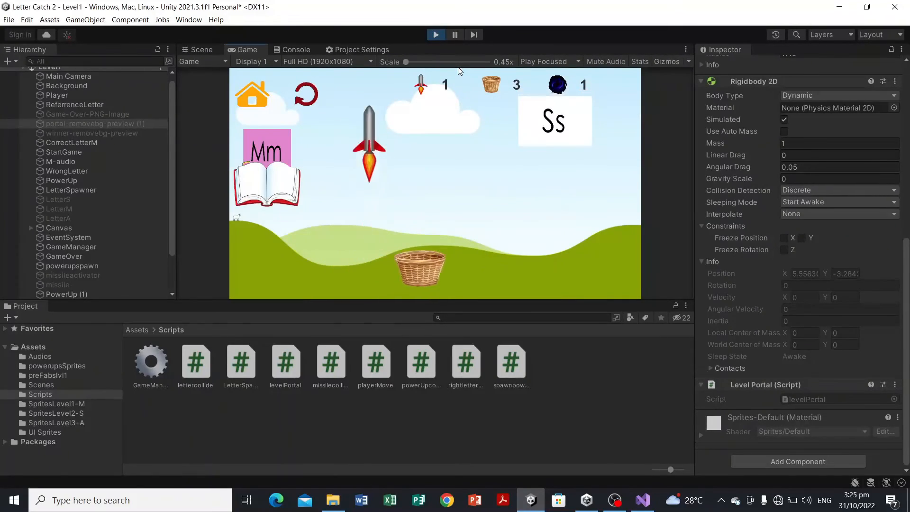
key(Left)
key(Left)
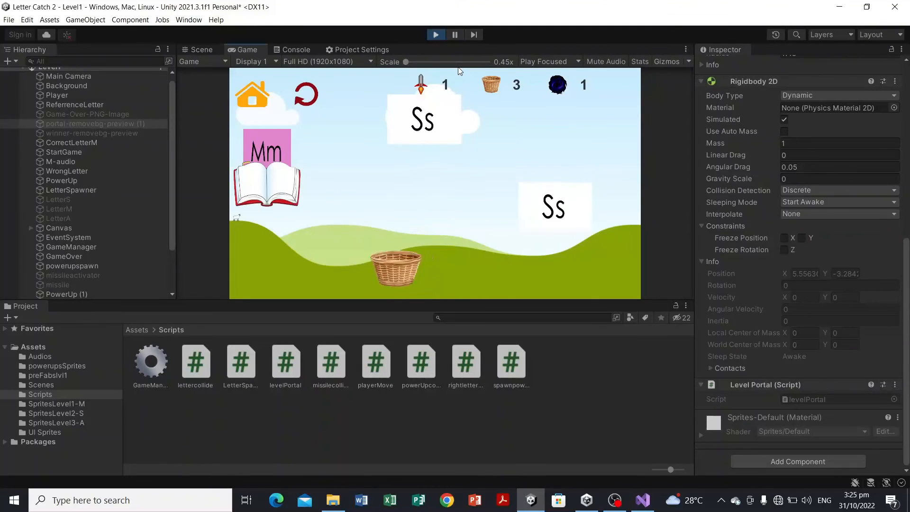
key(space)
key(Right)
key(Left)
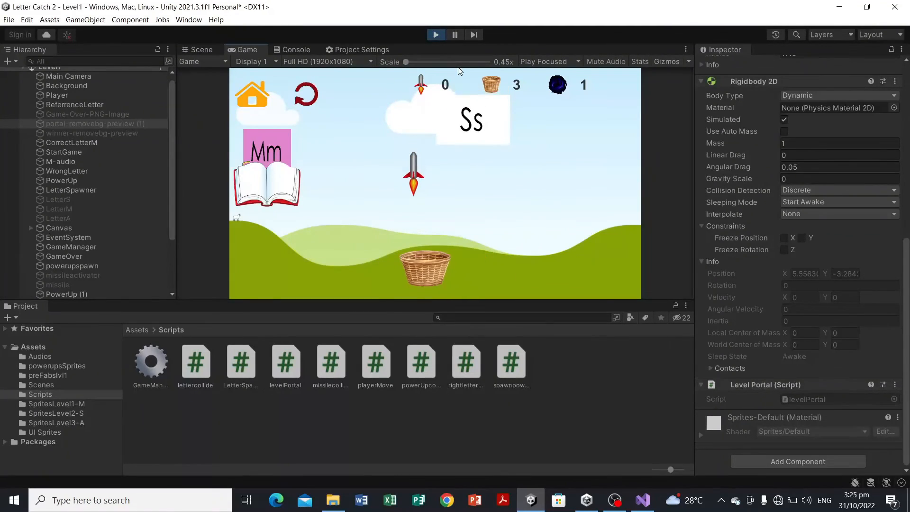
key(Left)
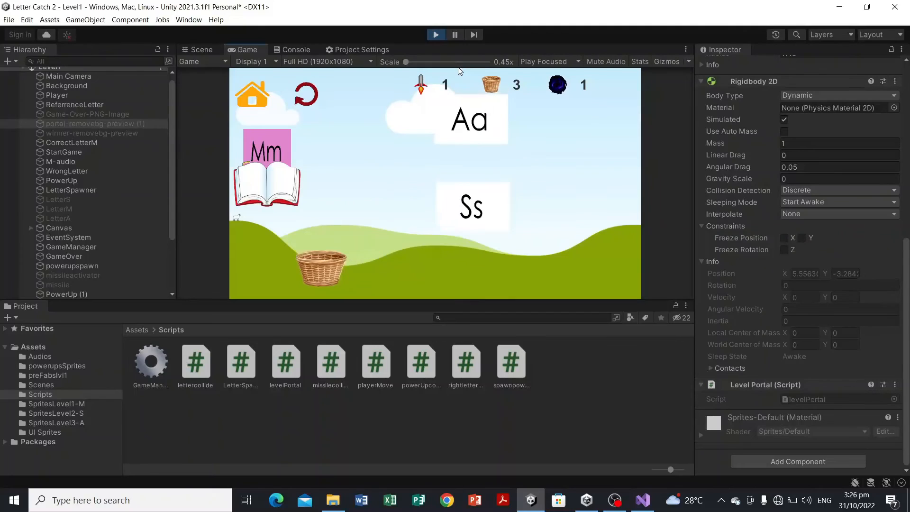
key(Right)
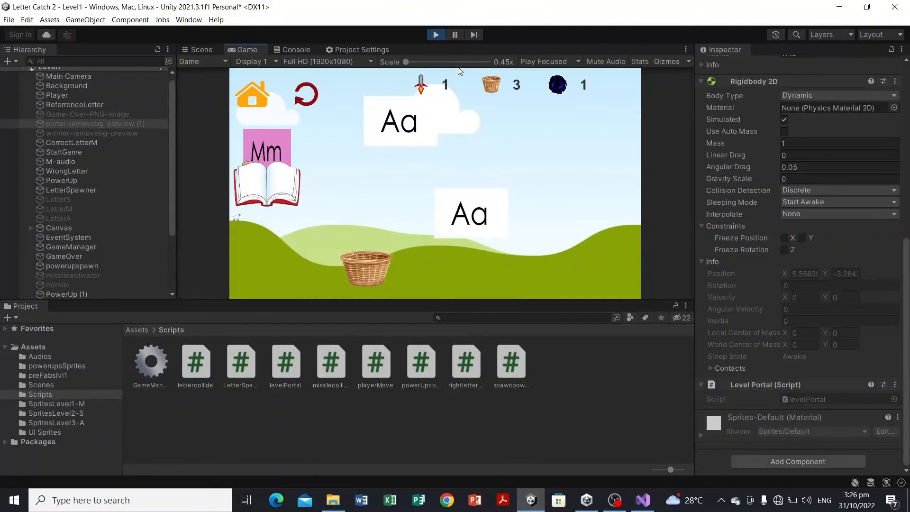
key(space)
key(Left)
key(Right)
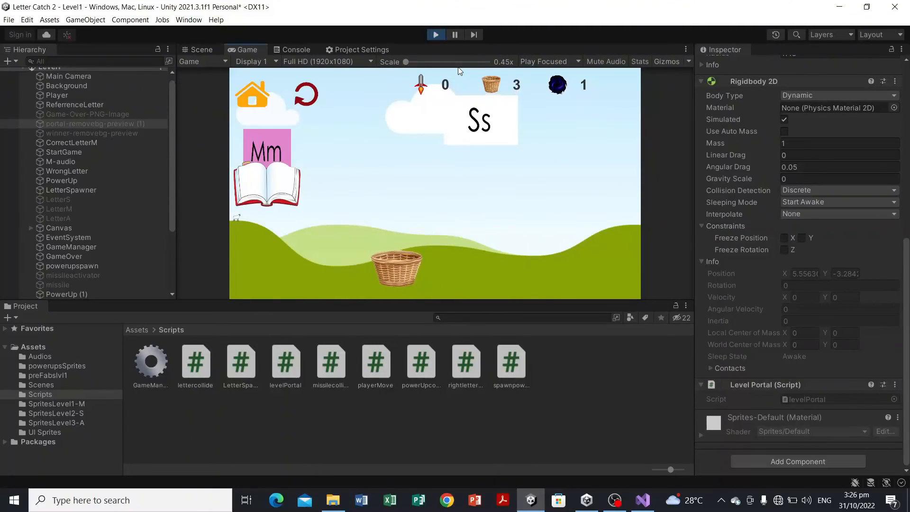
Step: Keep catching Mm letters and missile power-ups, dodging Aa and Ss, until the portal count reaches 5
key(Right)
key(Left)
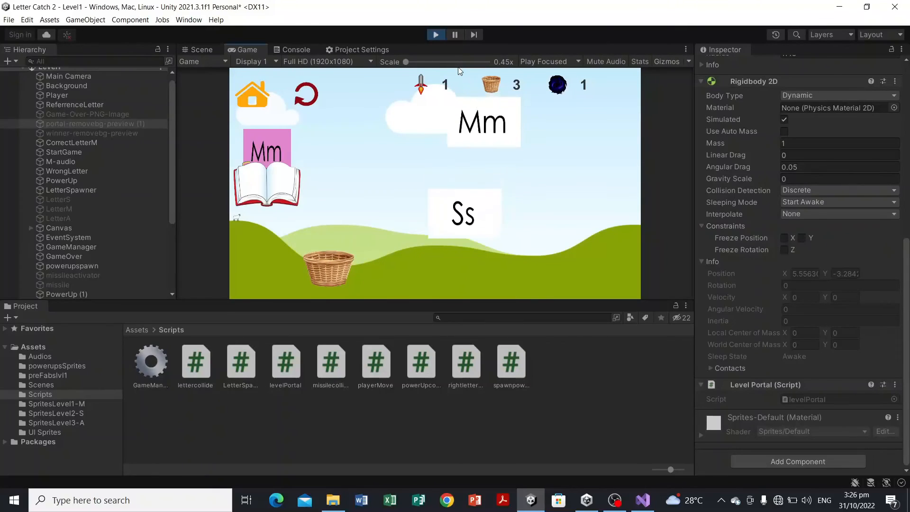
key(Right)
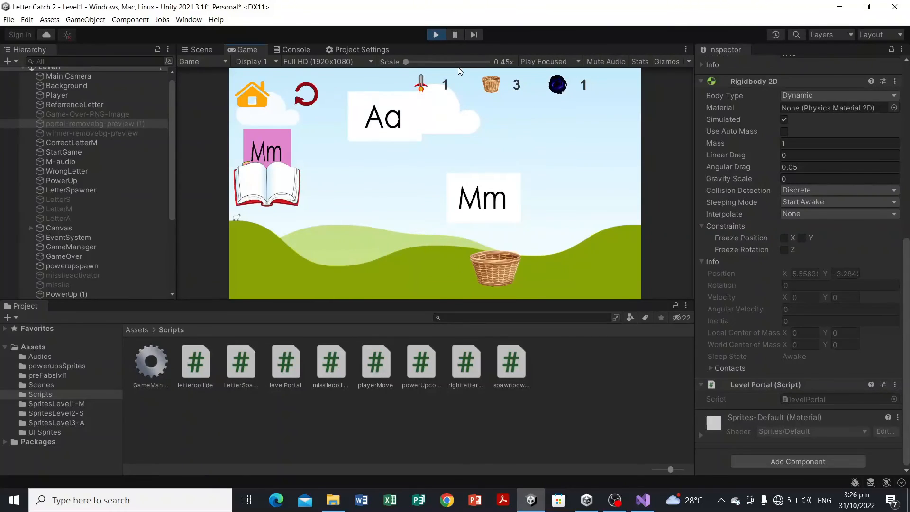
key(Left)
key(Right)
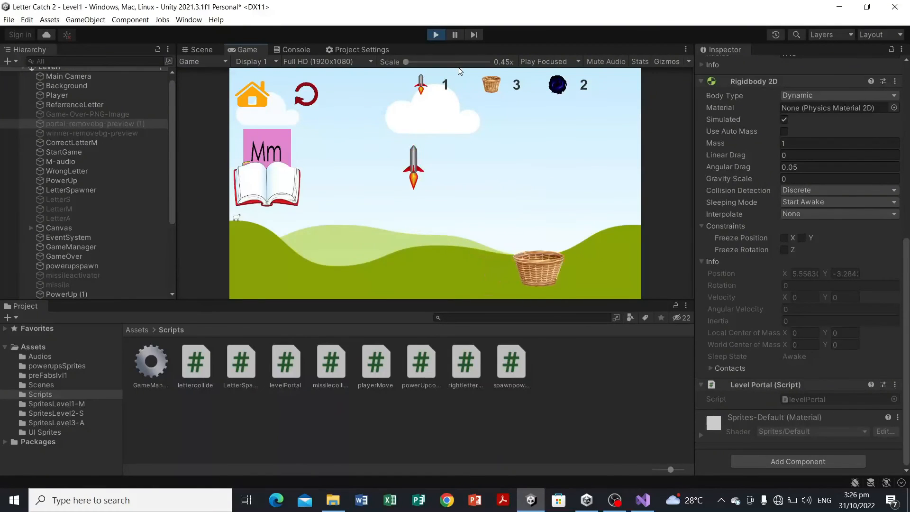
key(Left)
key(Right)
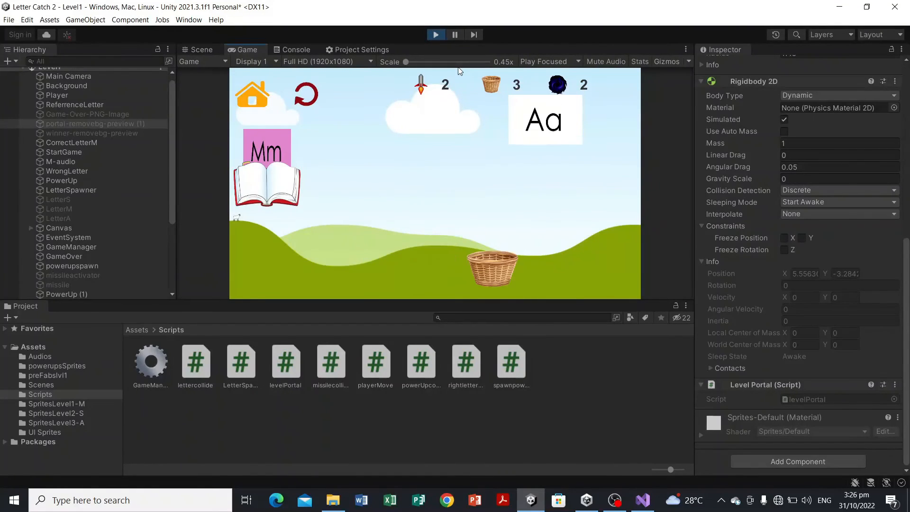
key(Left)
key(Left)
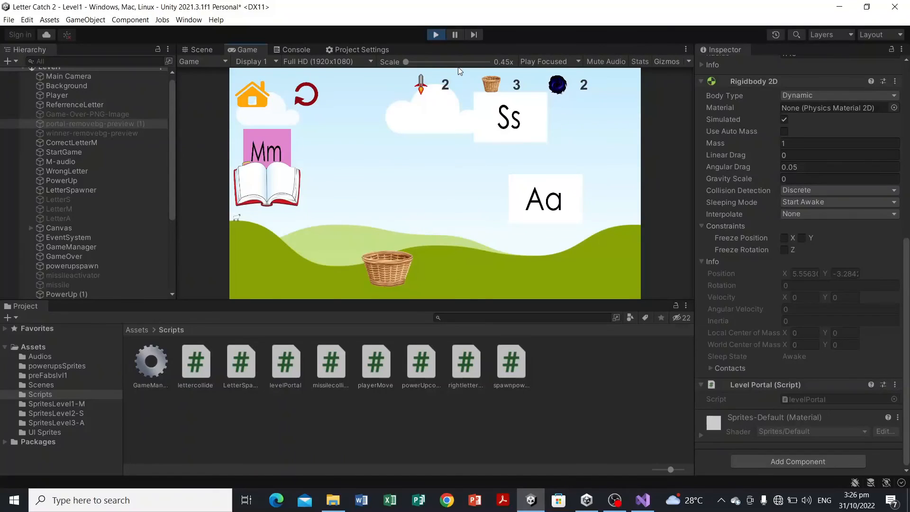
key(Right)
key(Left)
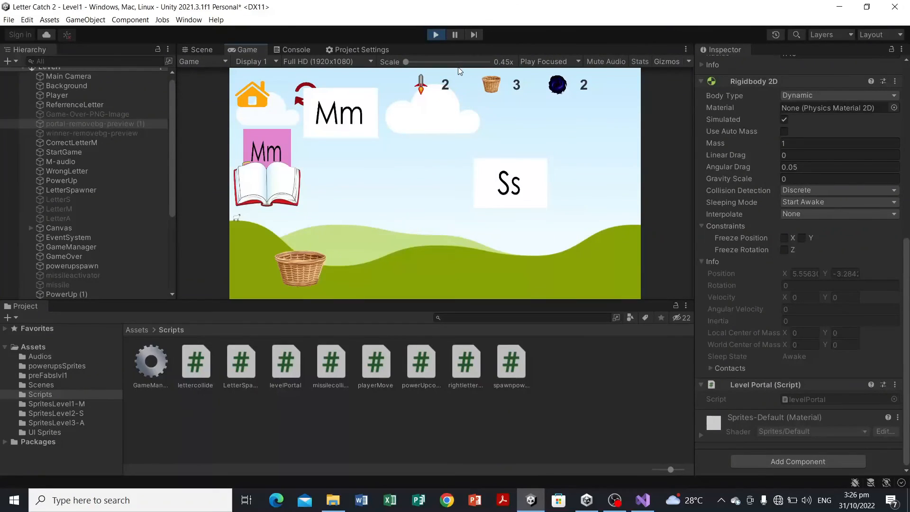
key(Right)
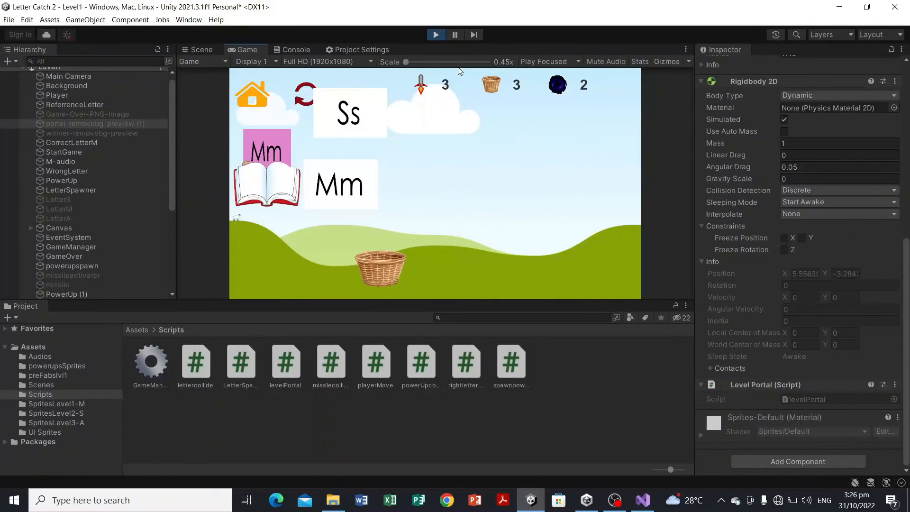
key(Left)
key(Right)
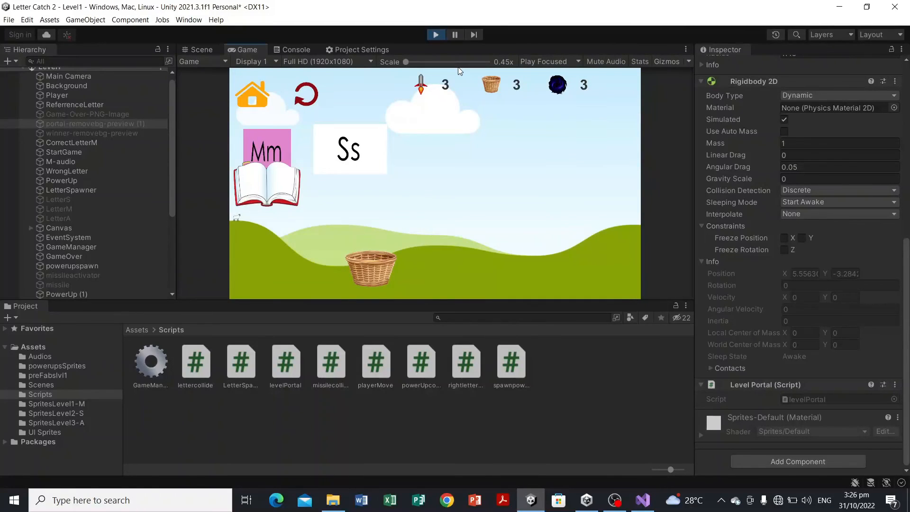
key(Right)
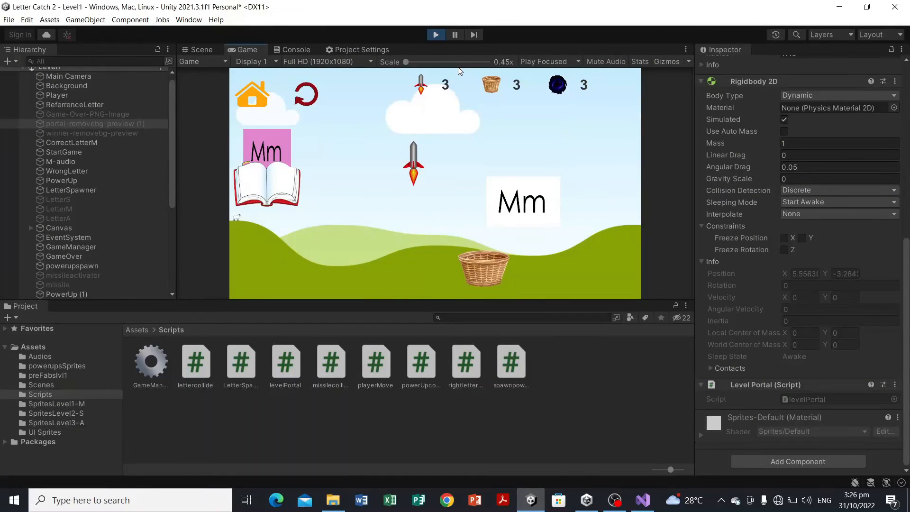
key(Left)
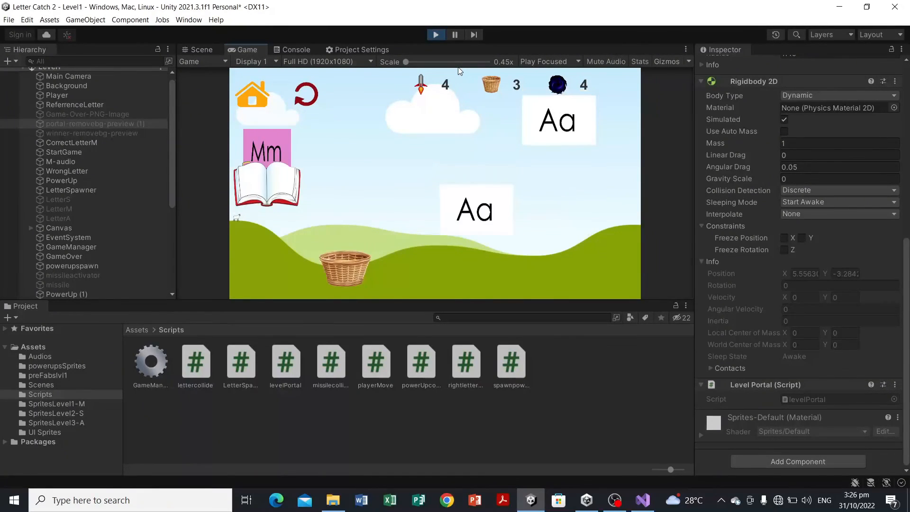
key(Right)
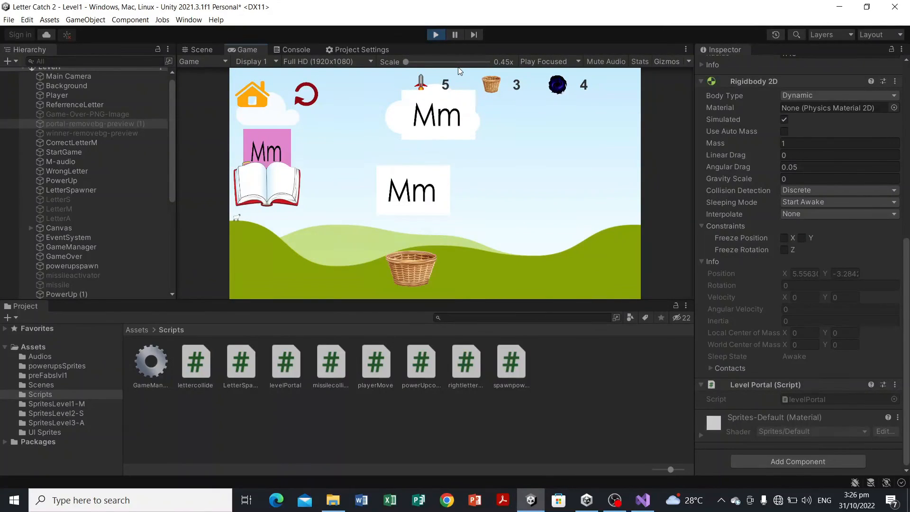
key(Left)
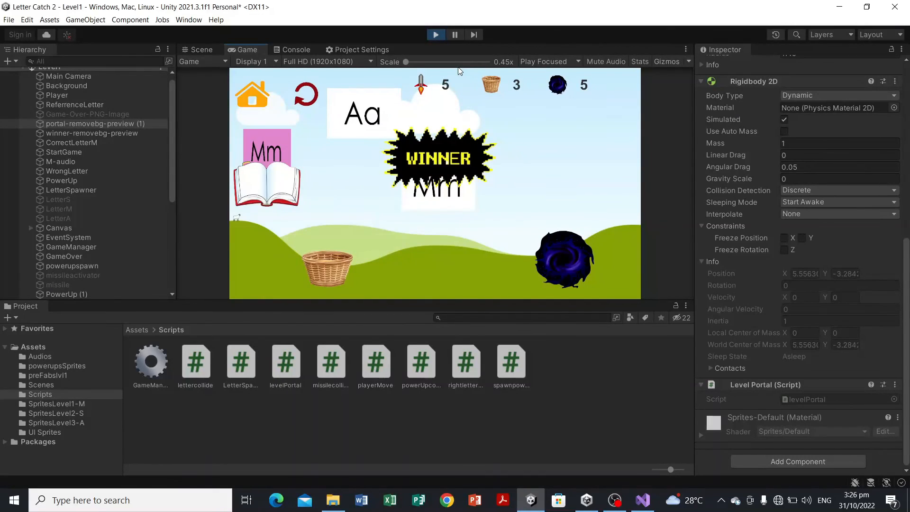
Step: Steer the basket into the portal and check the Console for the levelPortal script's output, returning to the Scene view
key(Right)
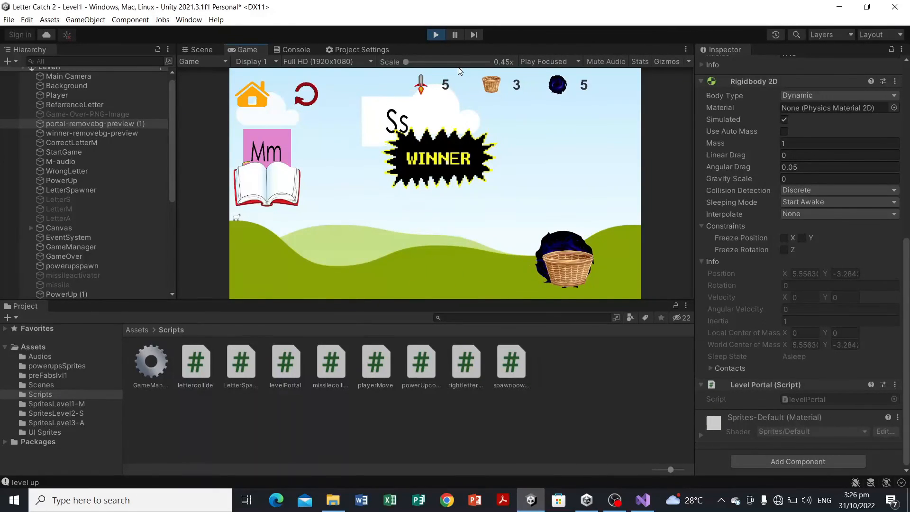
click(297, 49)
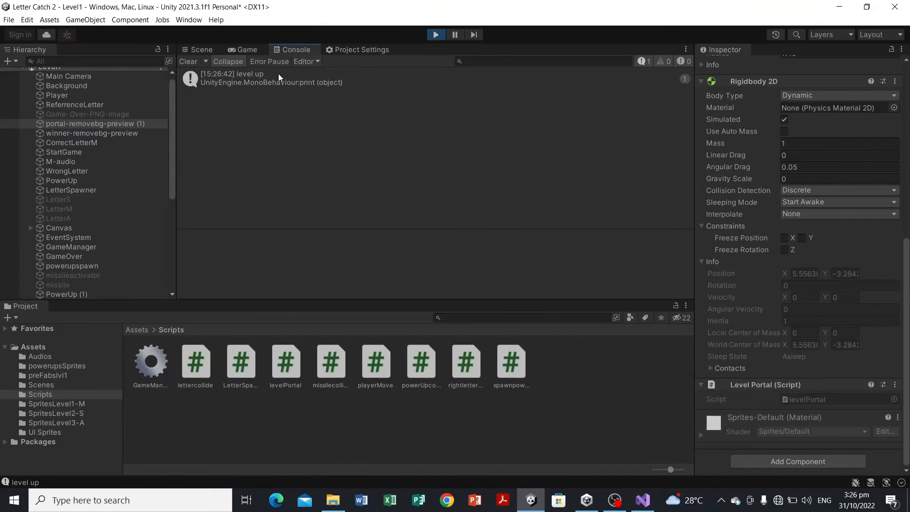
click(197, 50)
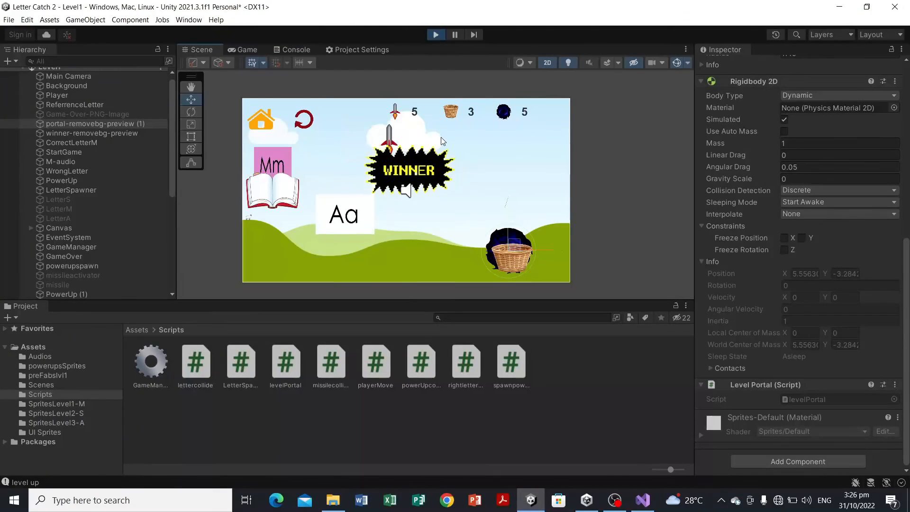